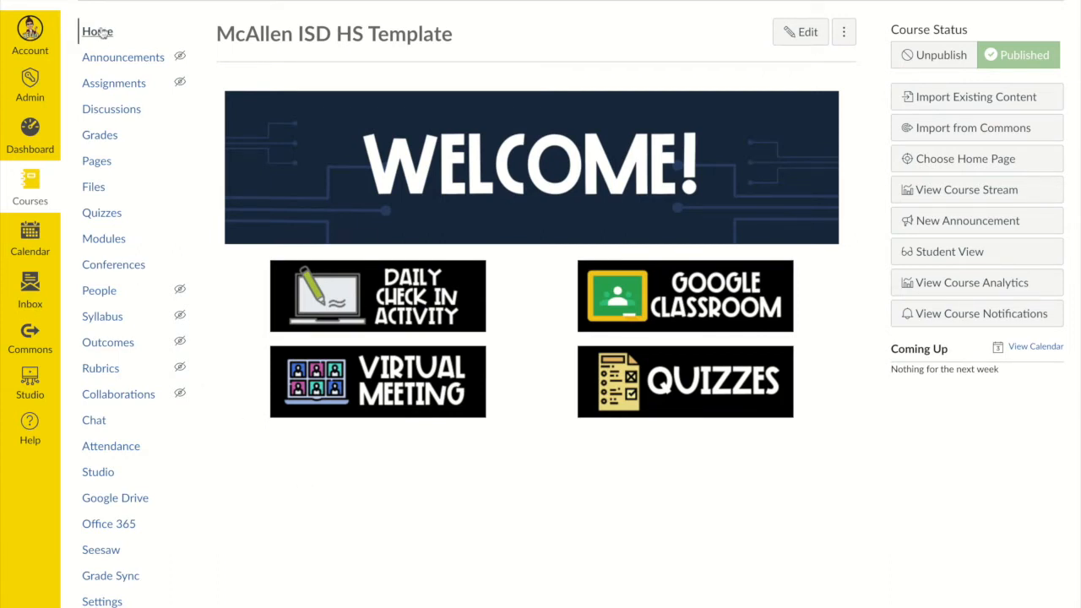
Create a new quiz in the course using the Classic Quizzes engine.
left_click(101, 219)
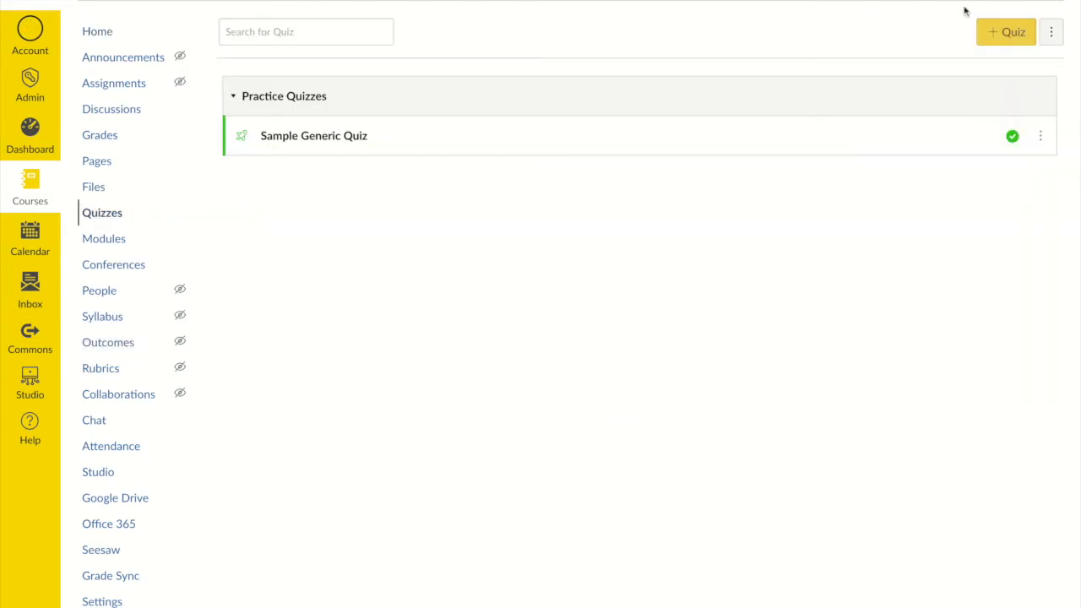
left_click(1005, 34)
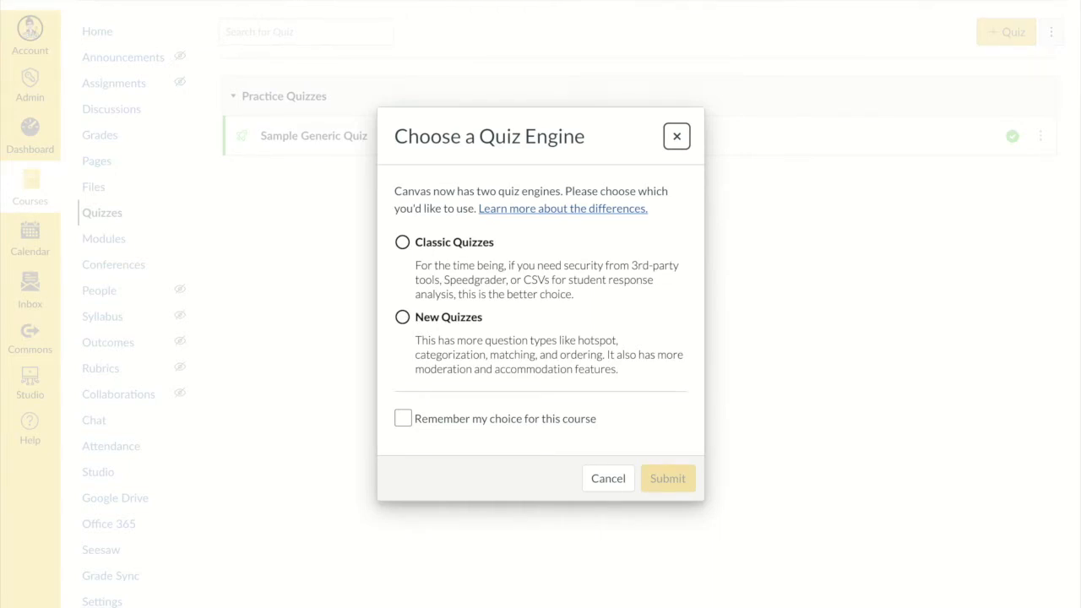
left_click(402, 243)
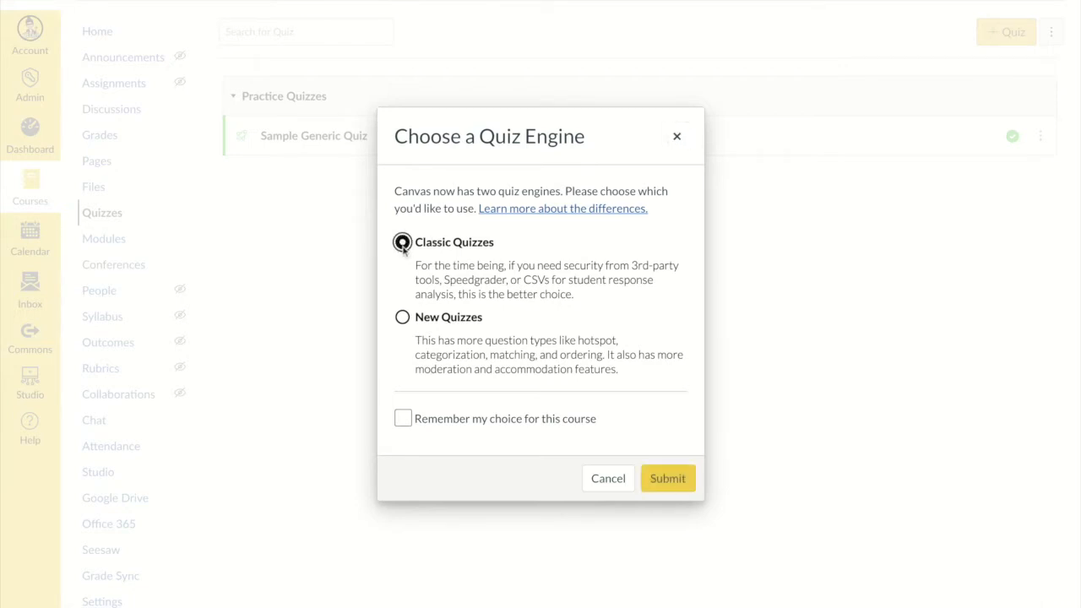
left_click(668, 480)
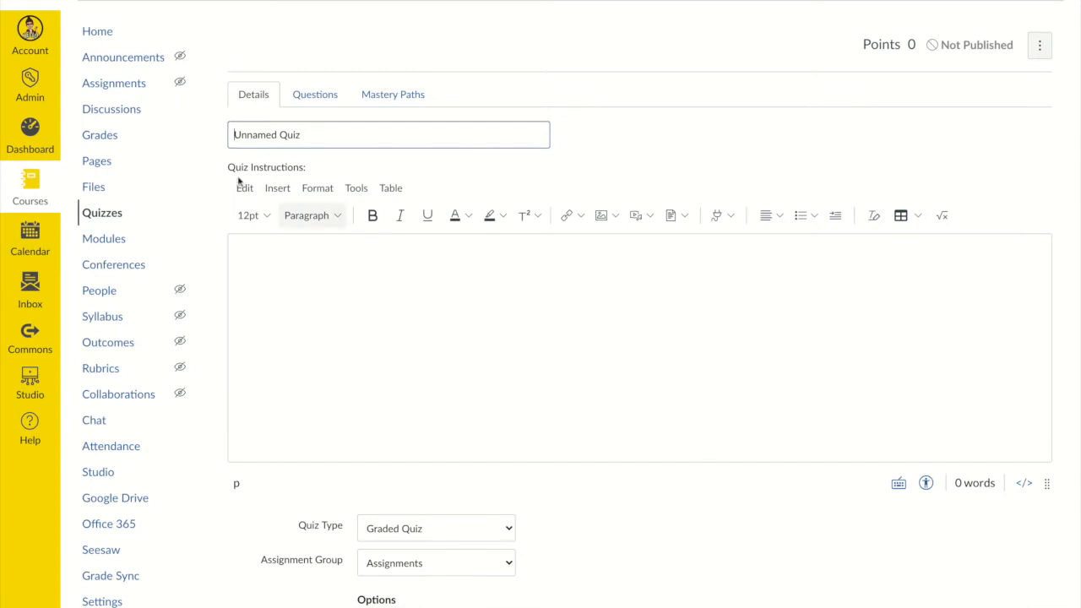
Name the quiz "Sample Quiz" and enter "Quiz instructions here." as its instructions.
left_click_drag(323, 137, 239, 110)
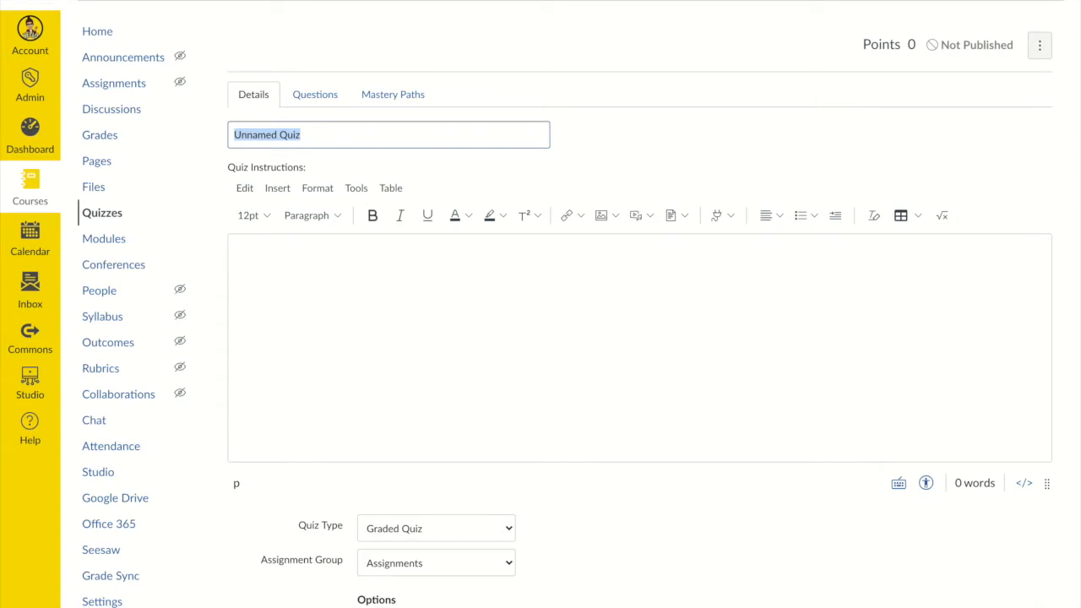
type("Sample Quiz")
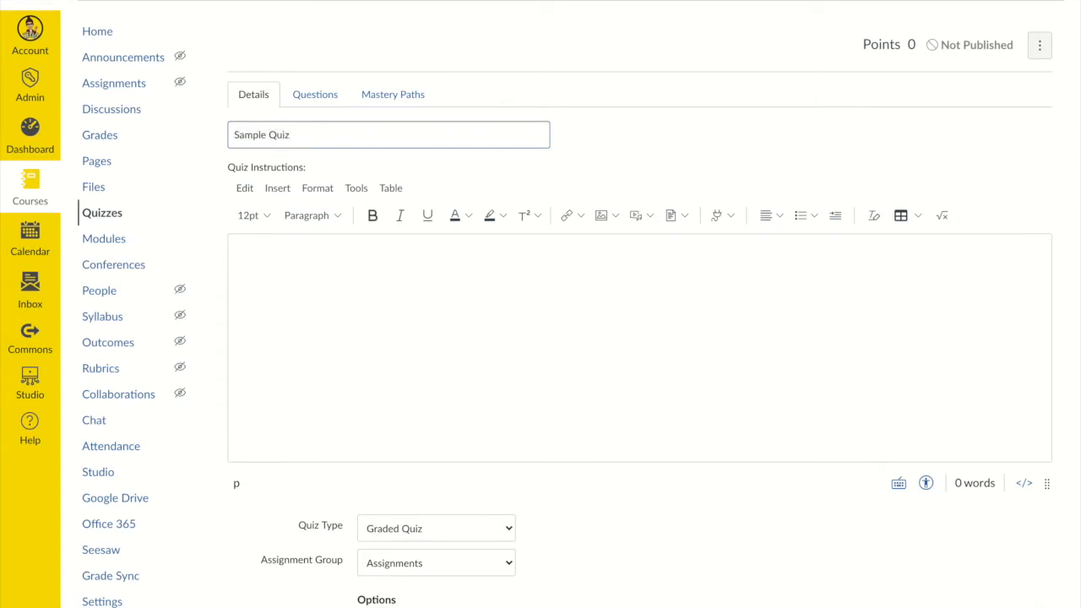
left_click(268, 270)
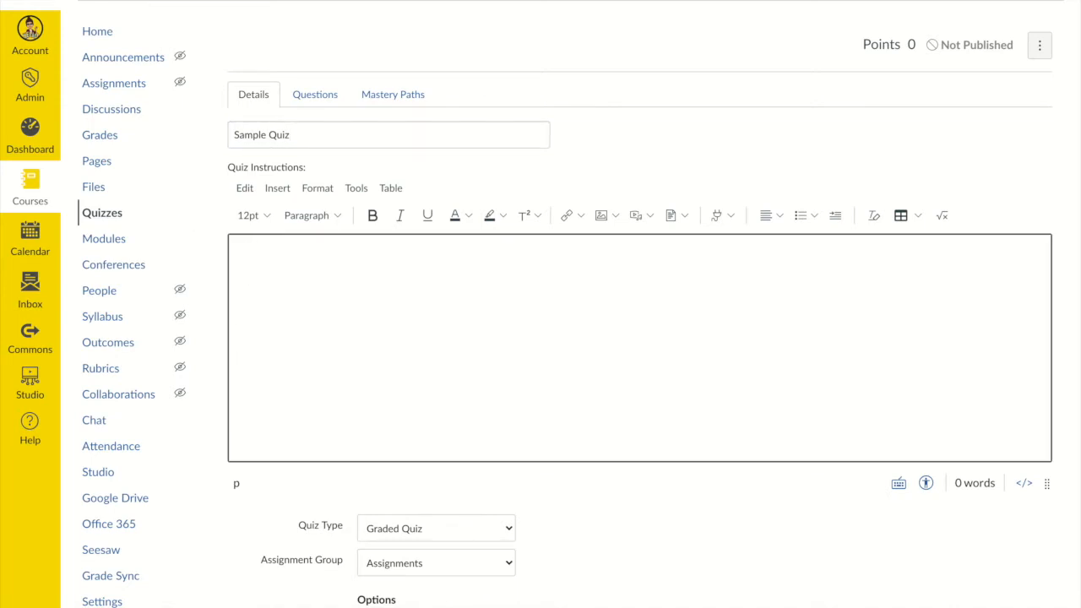
type("Quiz")
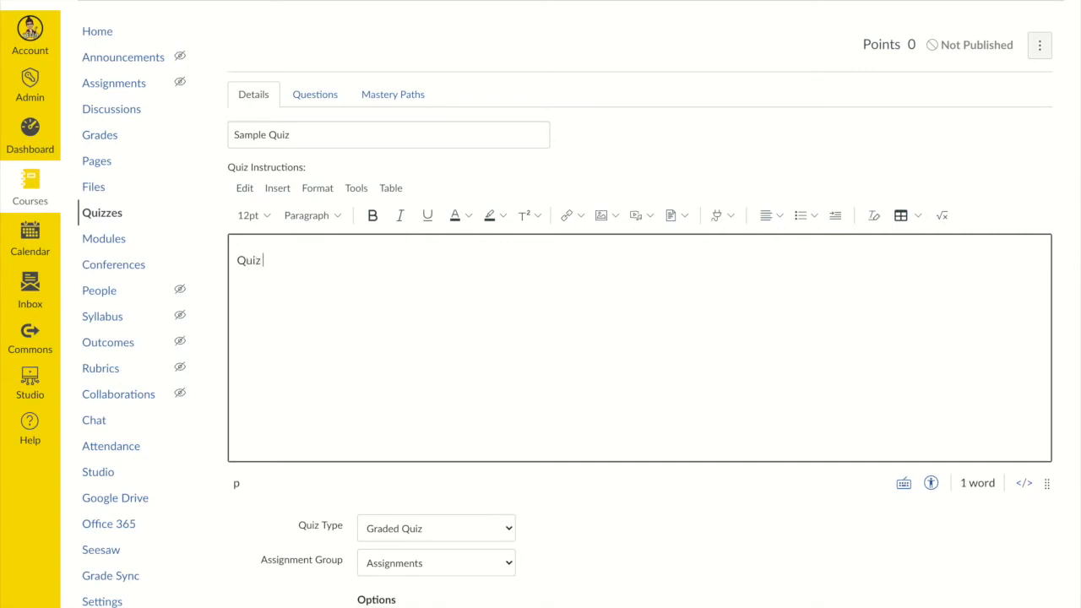
type(" instruction")
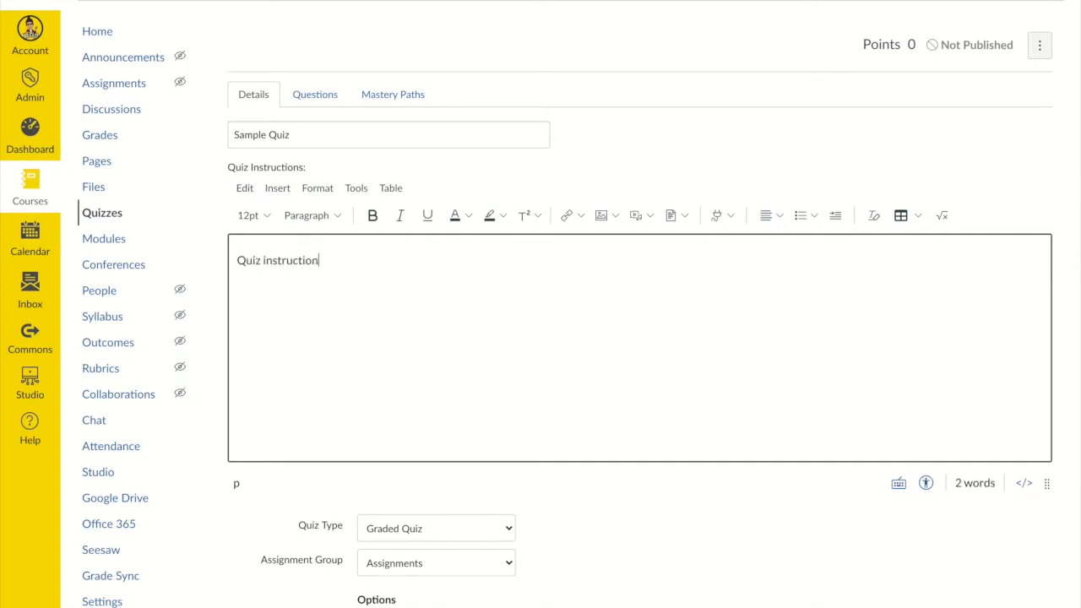
type("s here.")
left_click(731, 217)
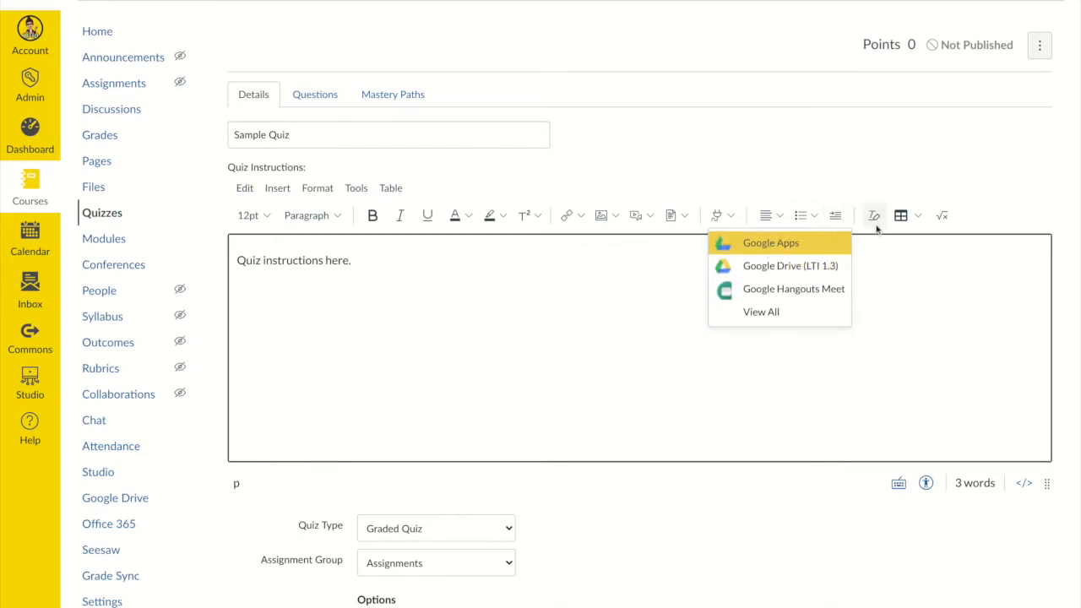
scroll(879, 228, "down", 1)
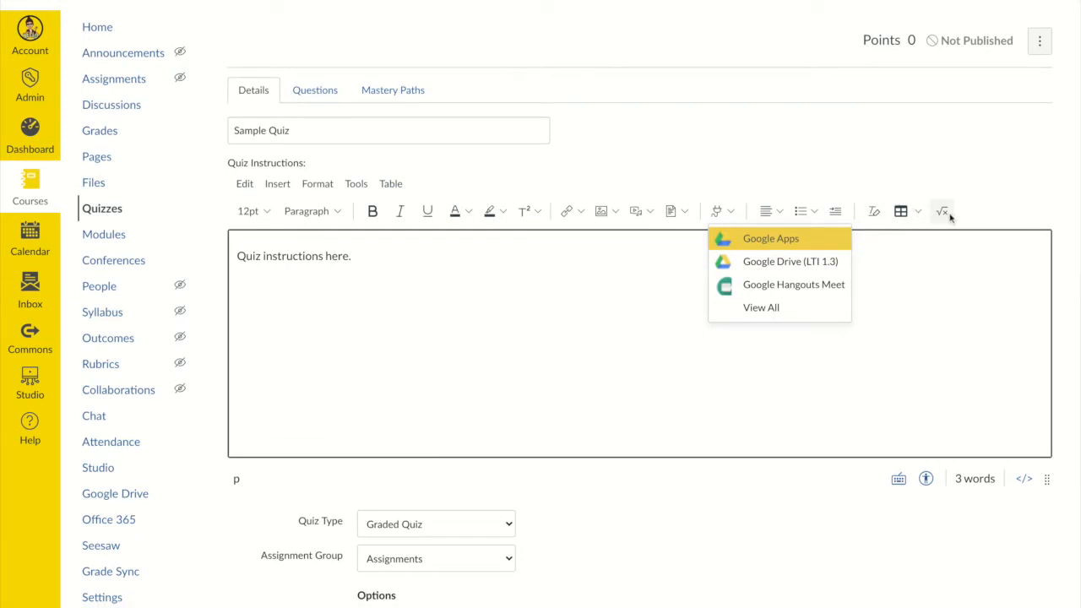
left_click(934, 287)
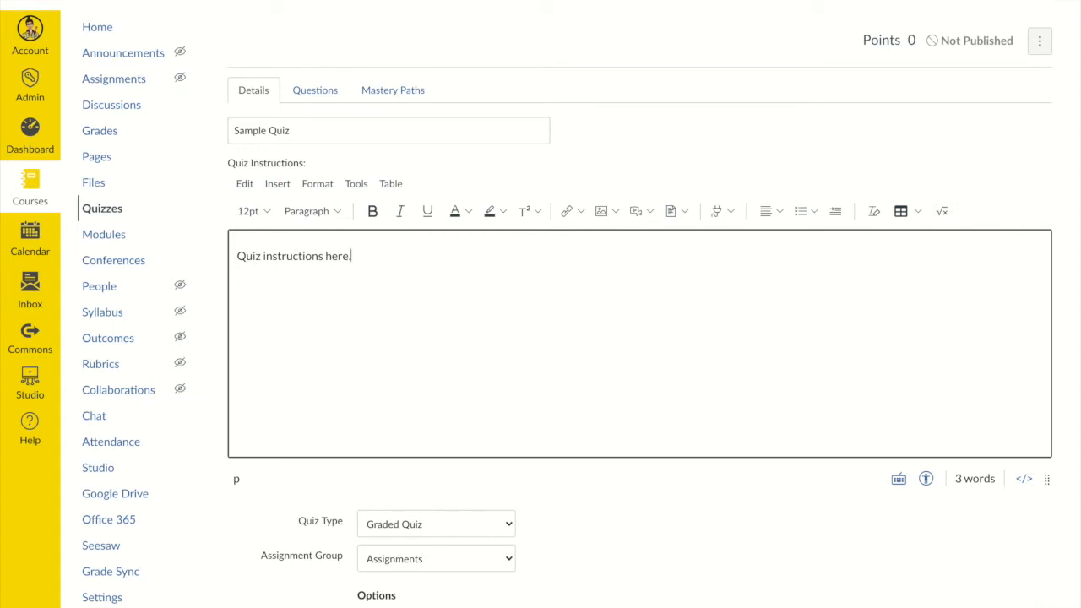
Set the quiz type to Practice Quiz.
scroll(413, 391, "down", 5)
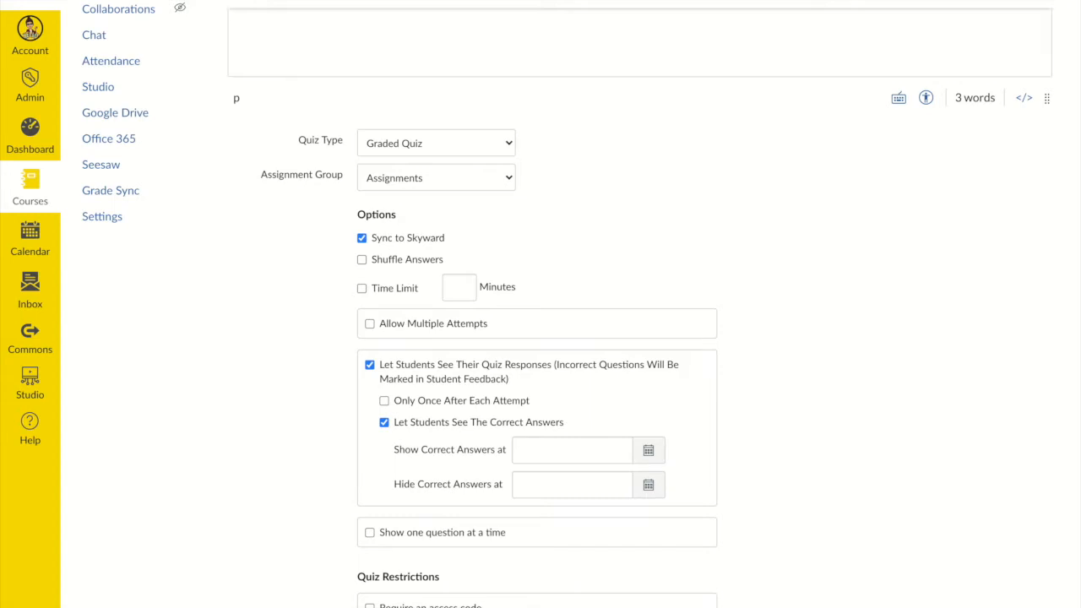
left_click(380, 132)
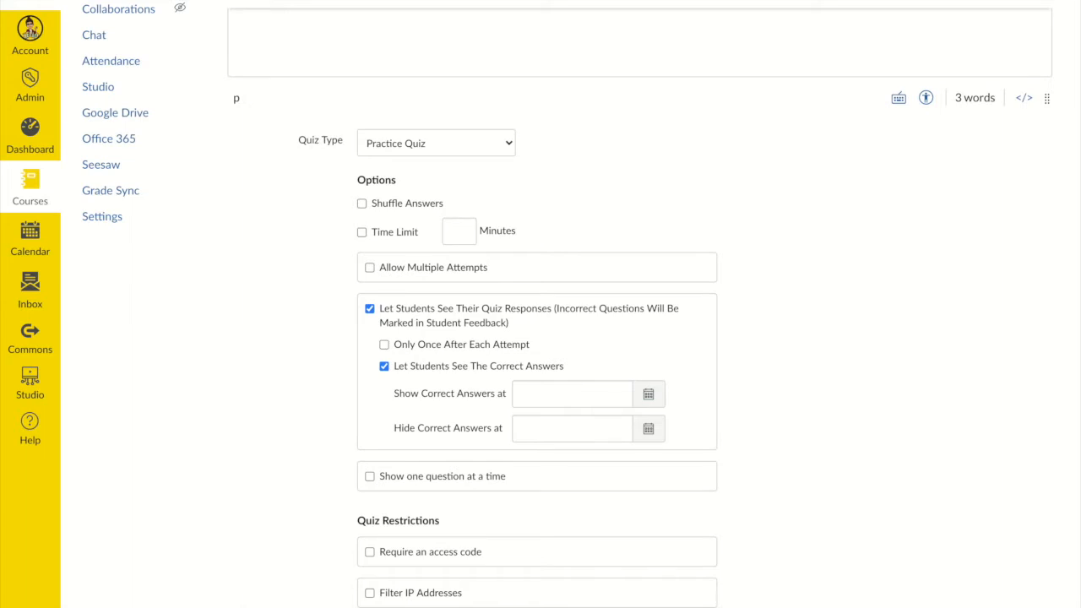
left_click(384, 146)
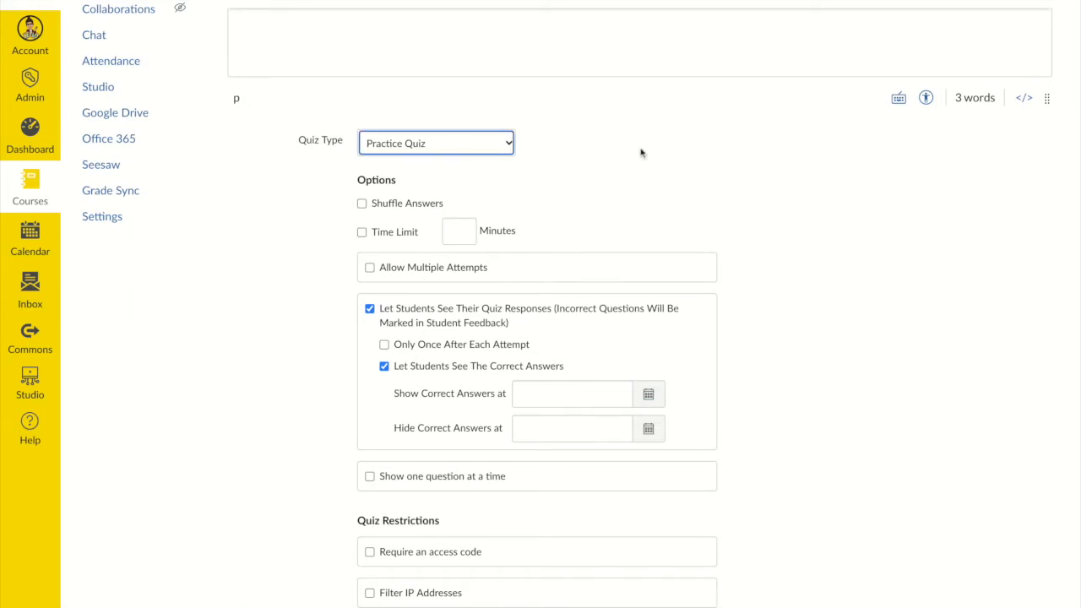
Review the quiz's correct-answer visibility options, quiz restrictions and the choices for who it is assigned to.
scroll(681, 229, "down", 3)
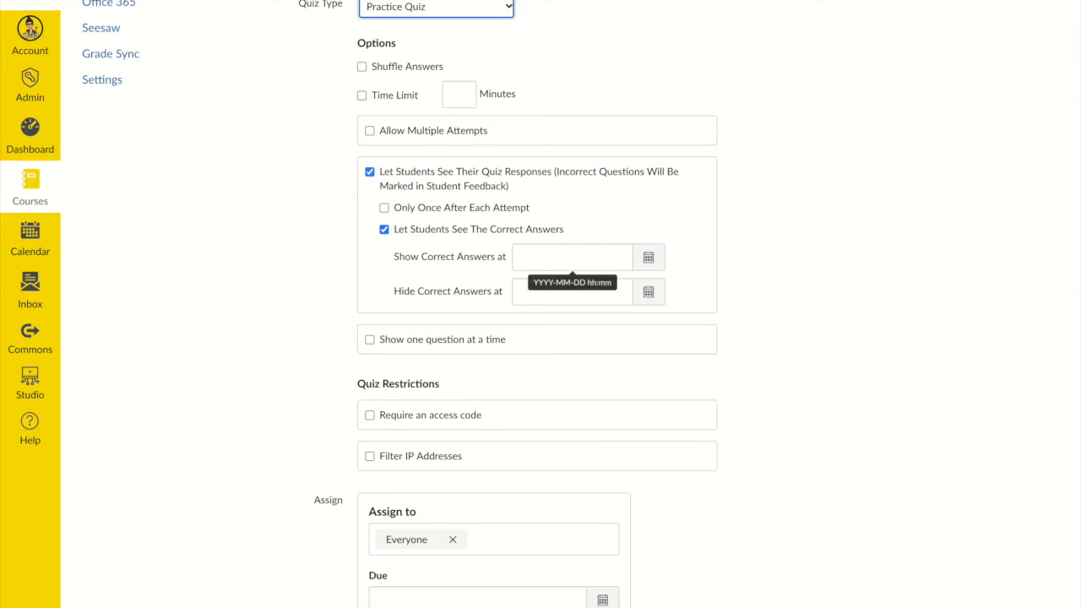
left_click(649, 259)
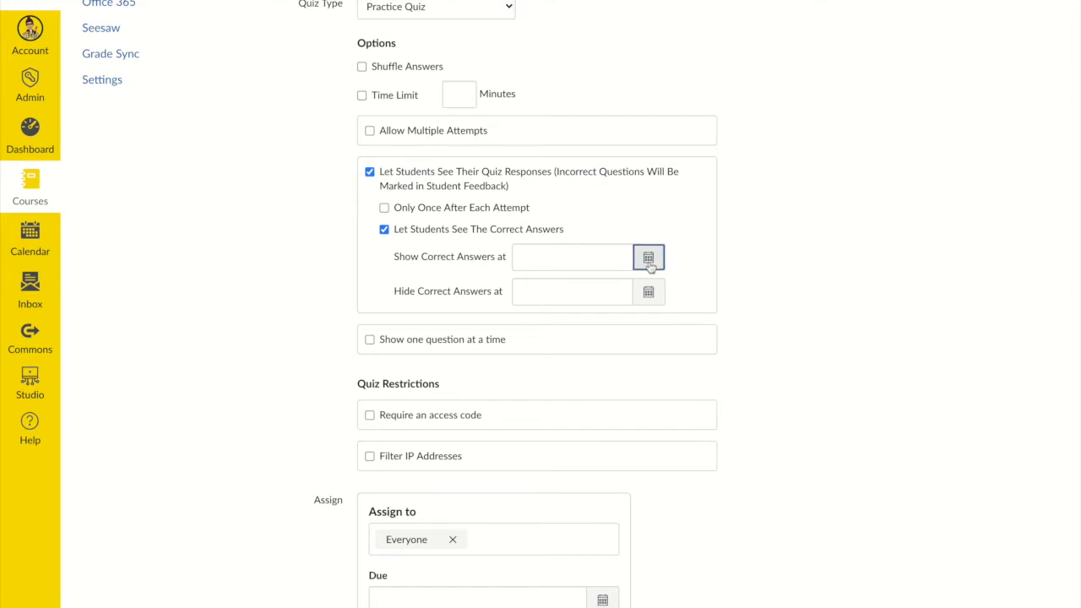
left_click(729, 279)
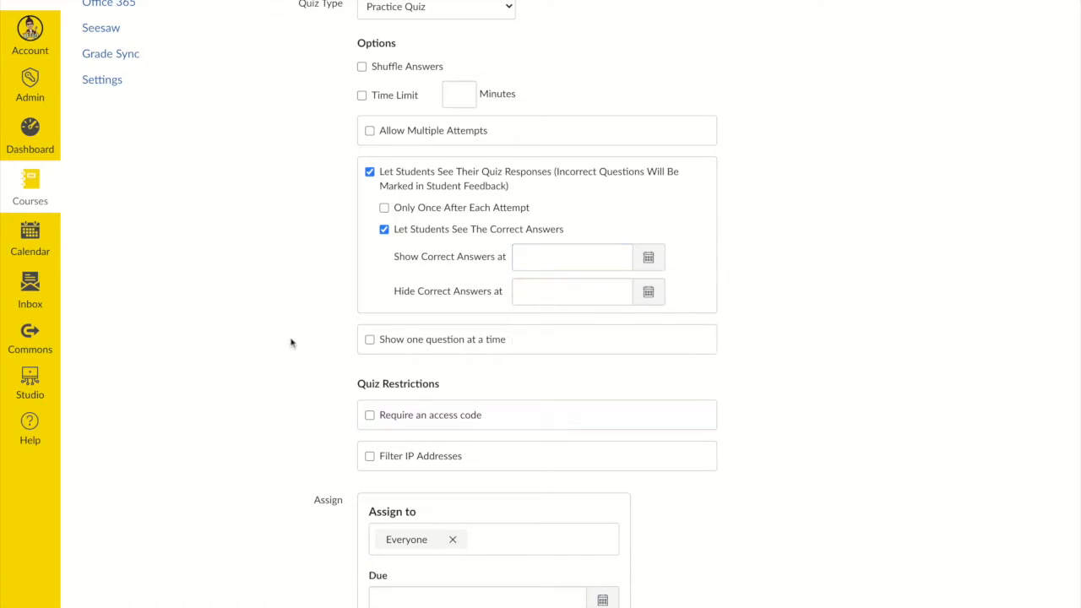
scroll(294, 340, "down", 2)
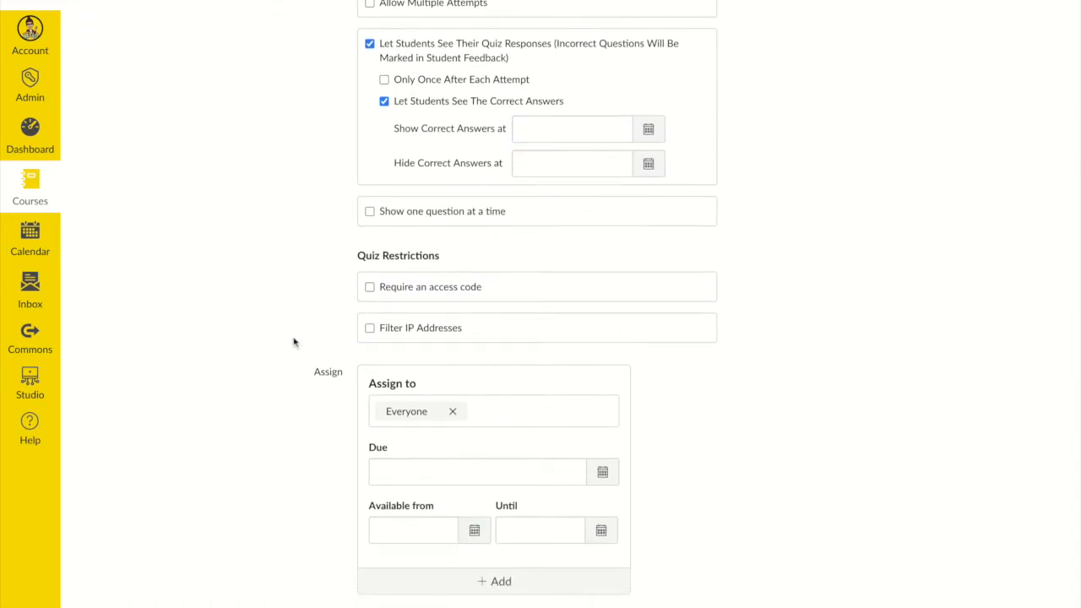
scroll(295, 340, "down", 1)
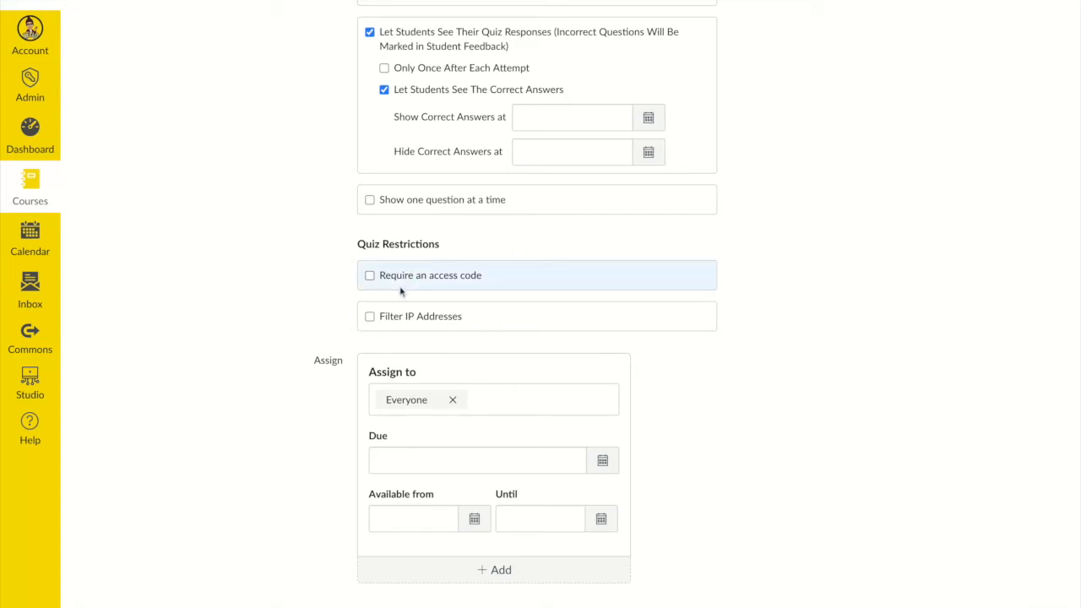
scroll(400, 291, "down", 1)
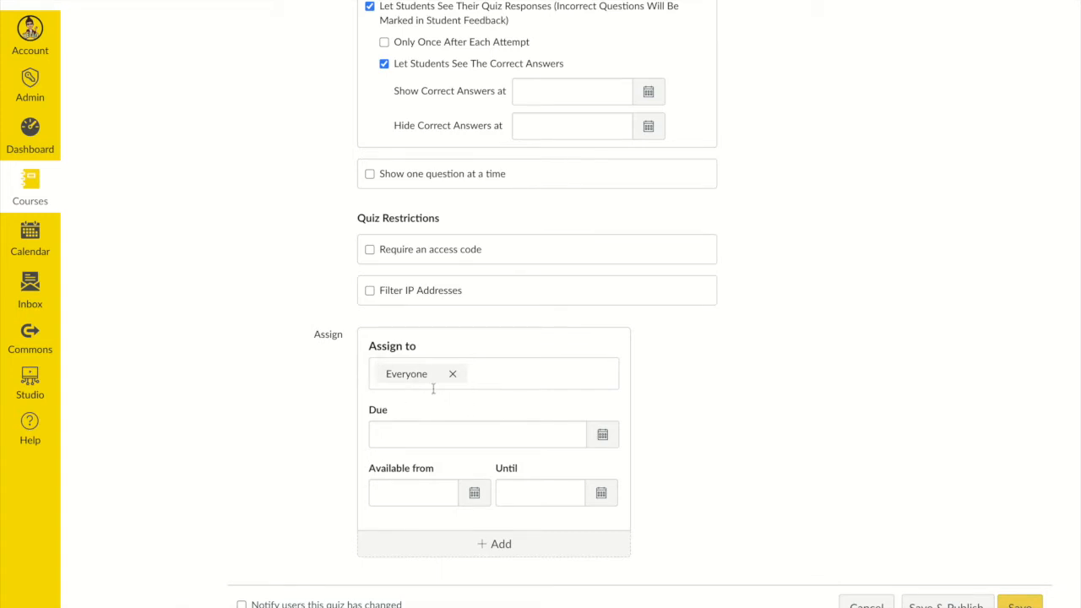
left_click(516, 375)
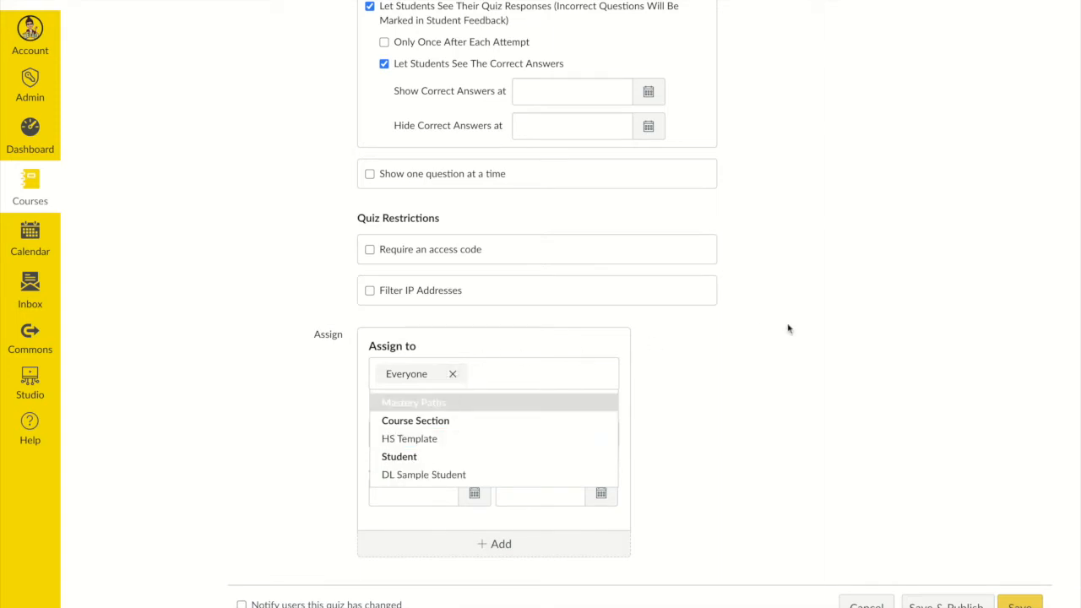
left_click(820, 373)
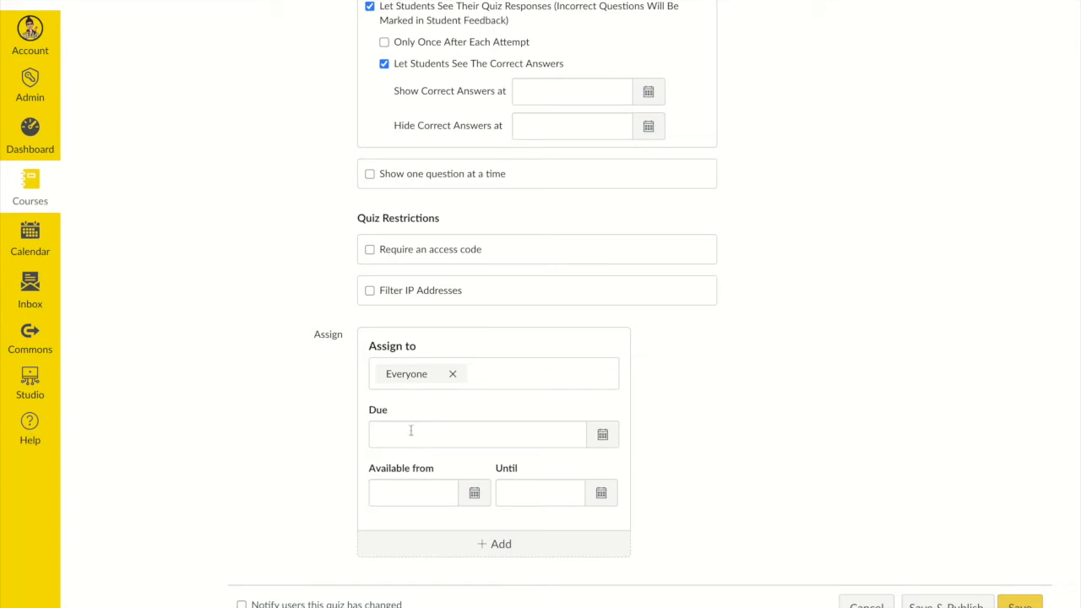
Set the quiz's due date for everyone to Sep 28, 2020 at 11:59pm.
left_click(602, 436)
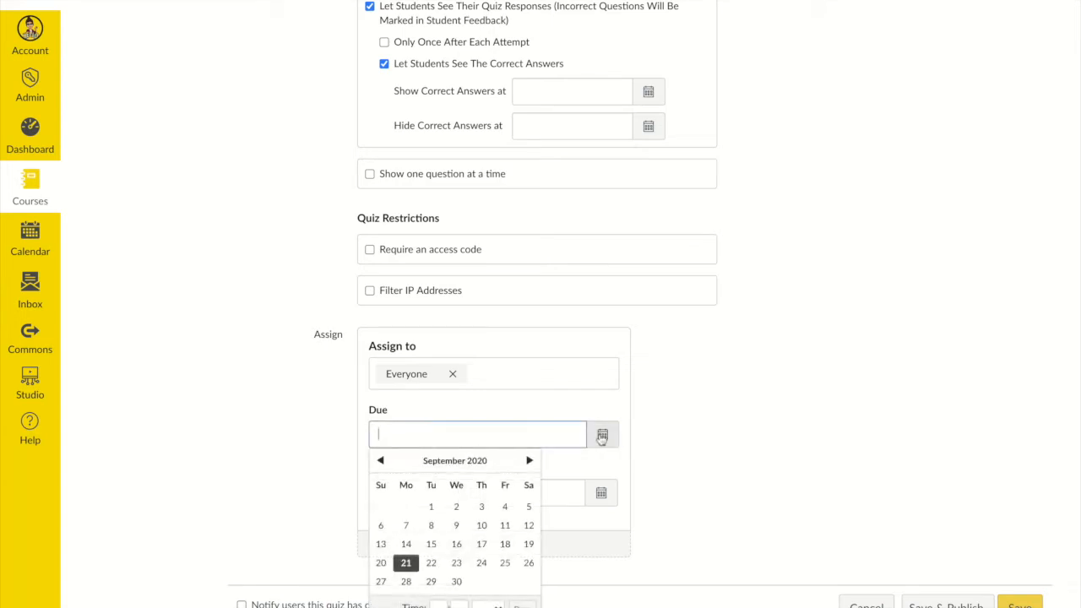
left_click(406, 581)
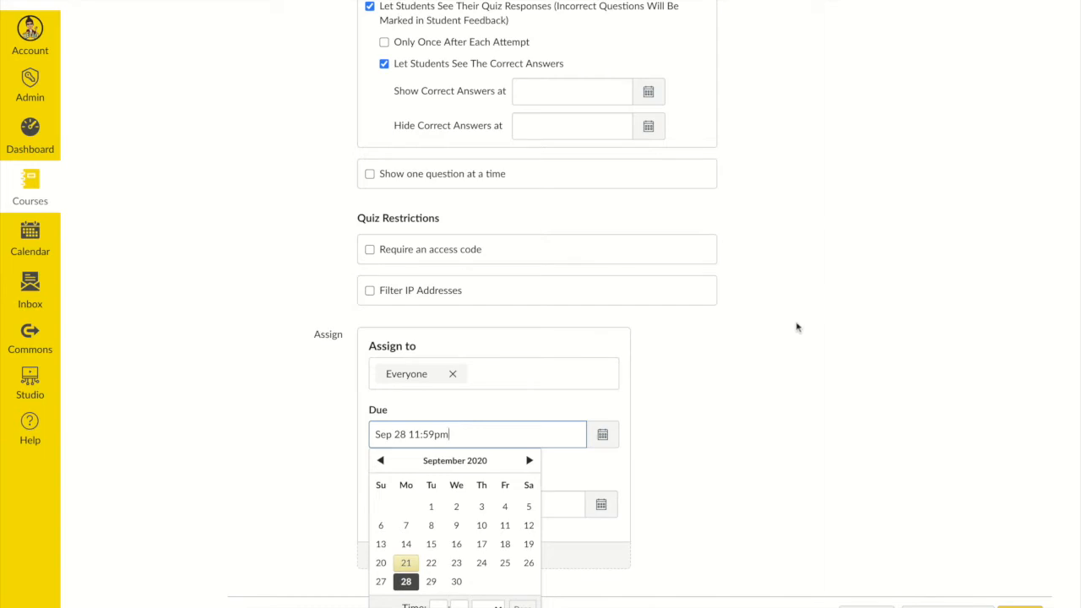
left_click(795, 332)
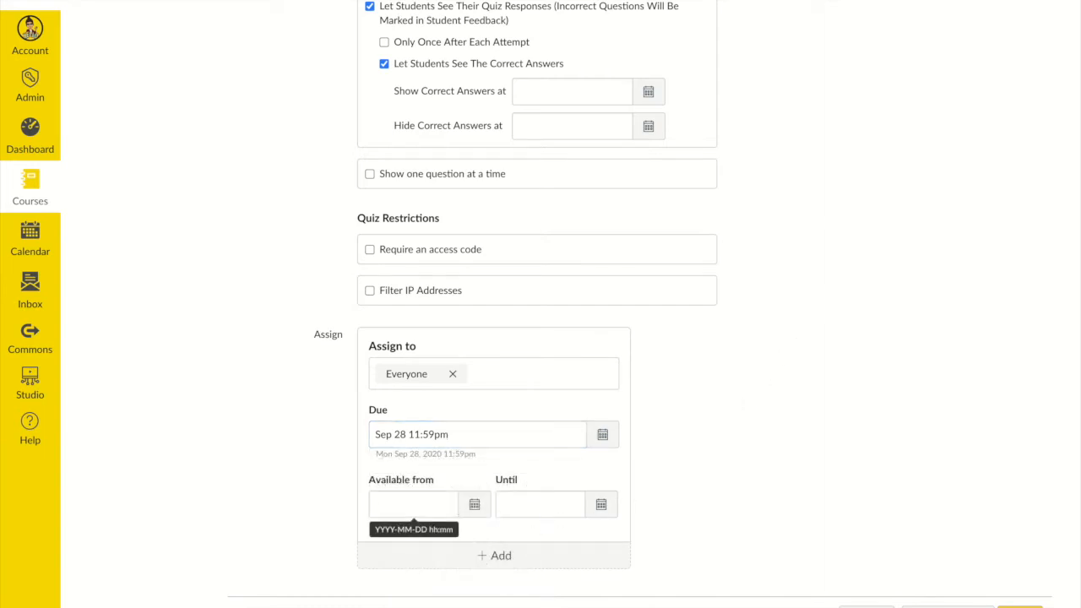
Make the quiz available from Sep 28, 2020 at 8am.
left_click(475, 506)
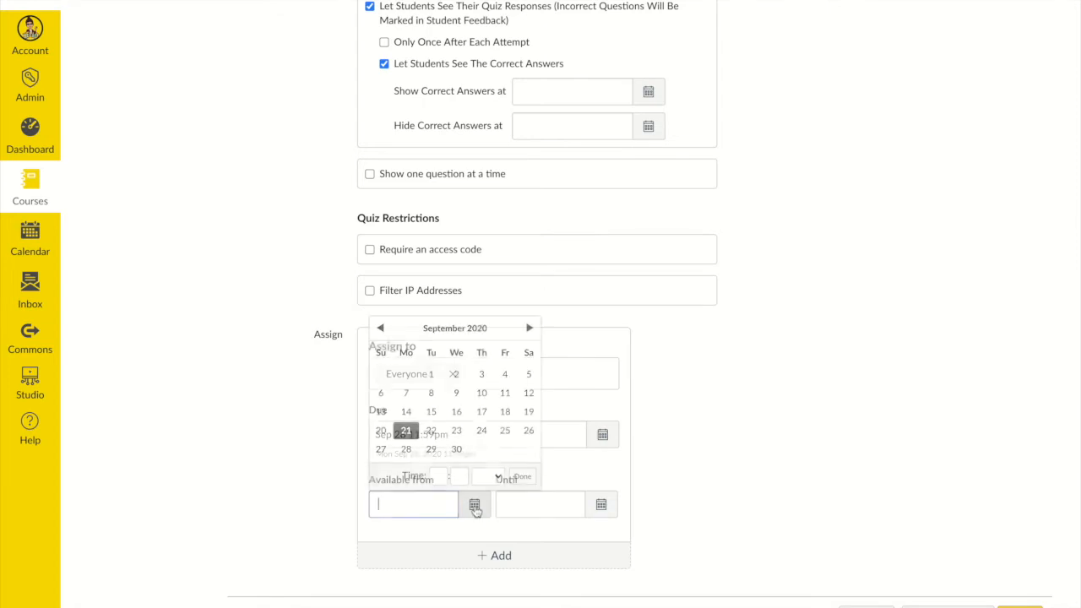
left_click(405, 450)
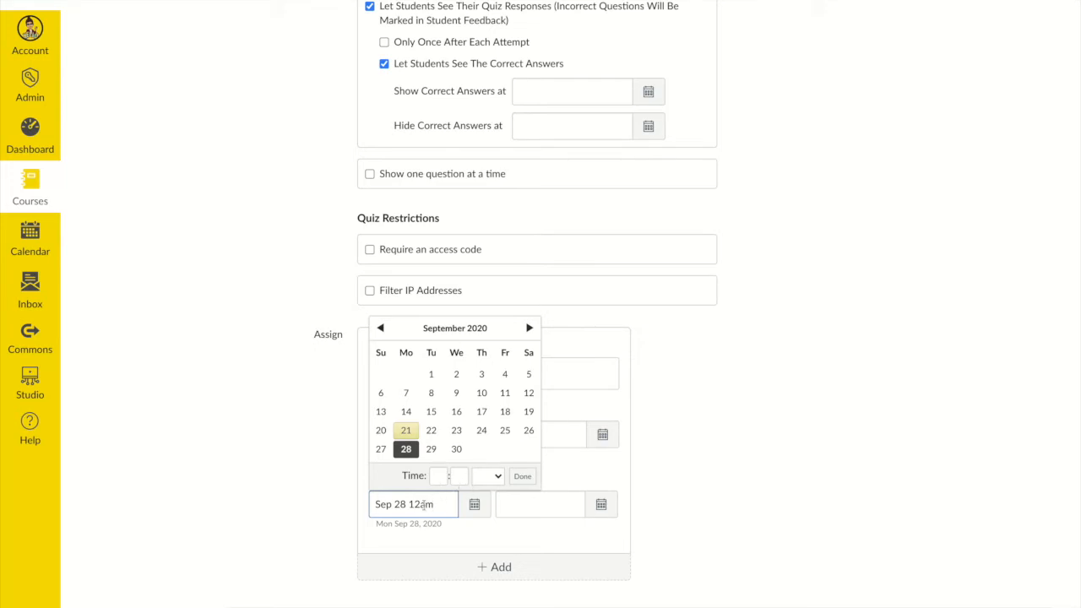
mouse_move(409, 505)
left_mouse_down()
mouse_move(419, 506)
mouse_move(408, 508)
left_mouse_up()
type("8")
Set the quiz's availability to end on Sep 28, 2020 at 11:59pm.
left_click(520, 507)
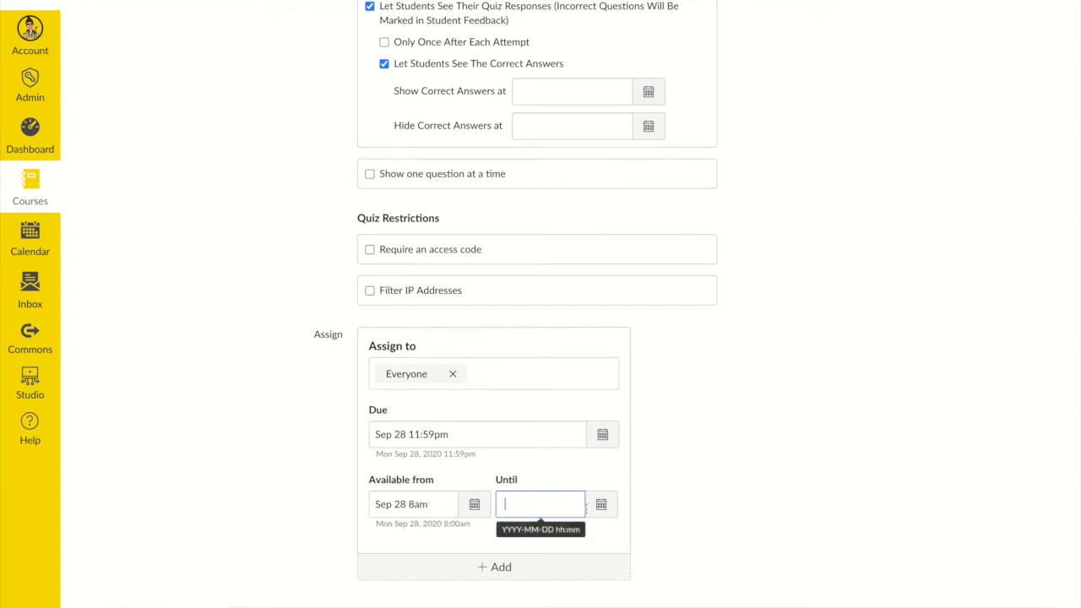
left_click(601, 504)
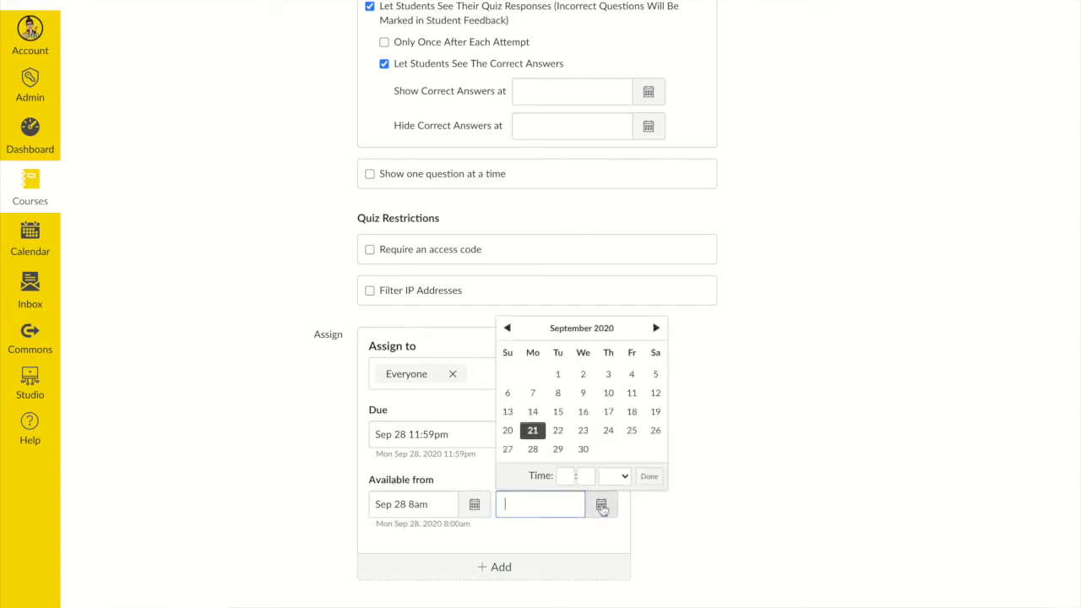
left_click(533, 449)
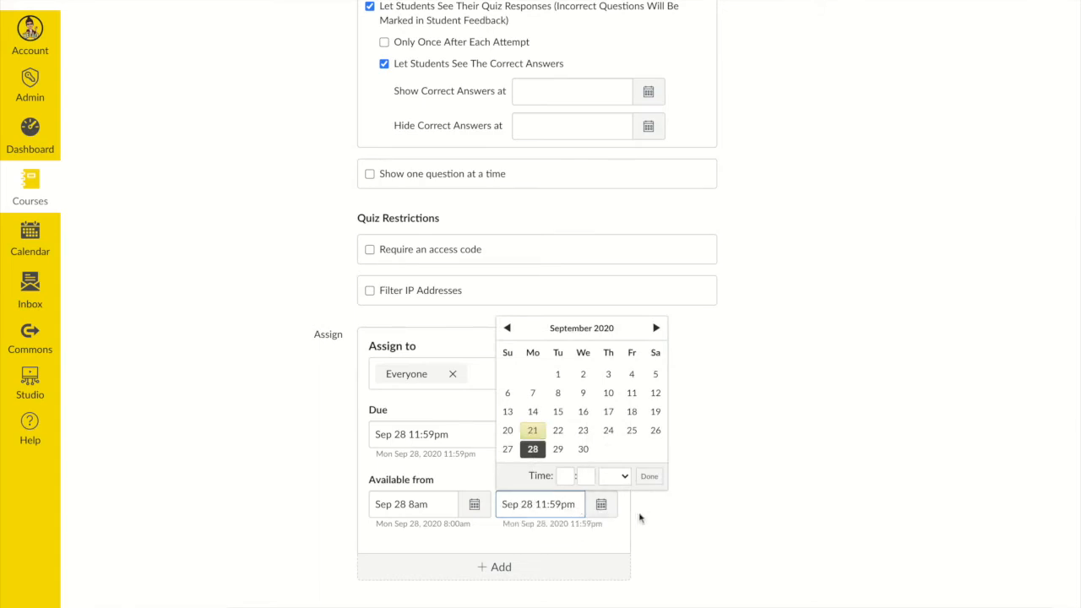
left_click(648, 476)
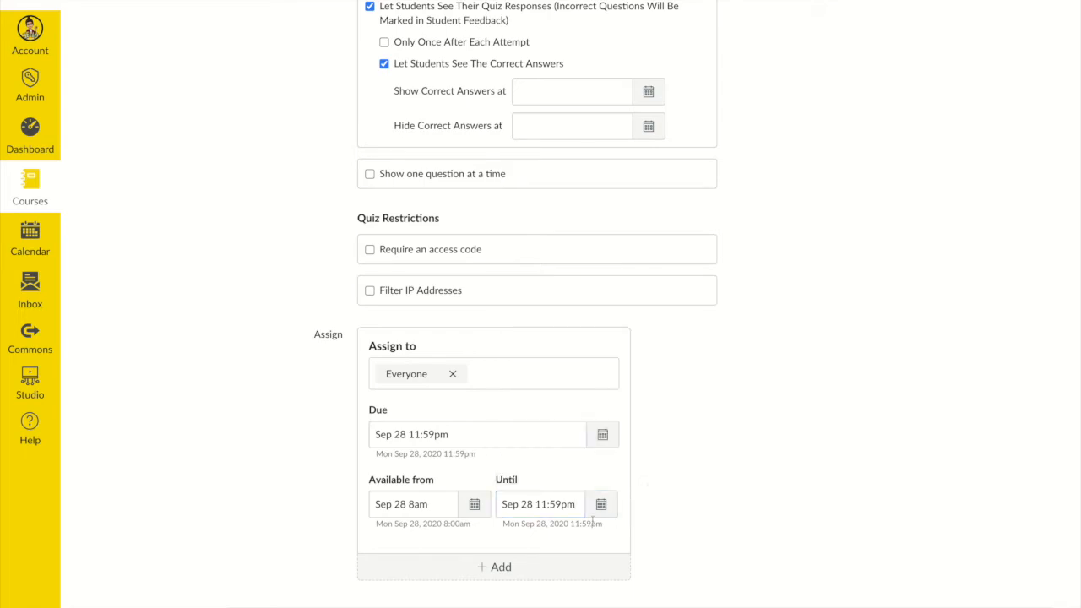
Add a new Multiple Choice question to the quiz, named "Question #1" and worth 0 points.
scroll(490, 329, "up", 10)
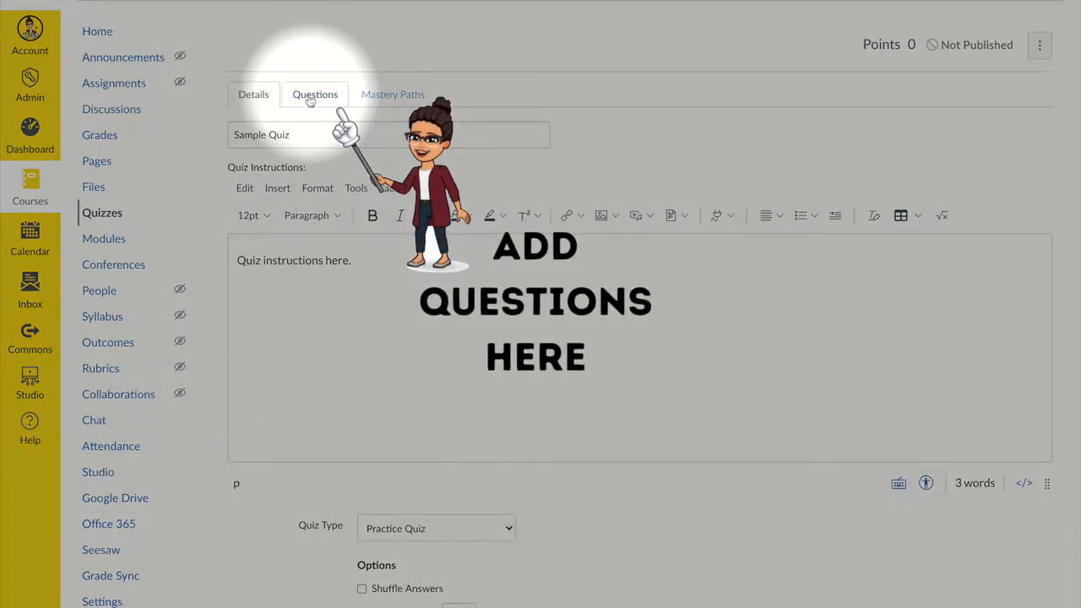
left_click(315, 97)
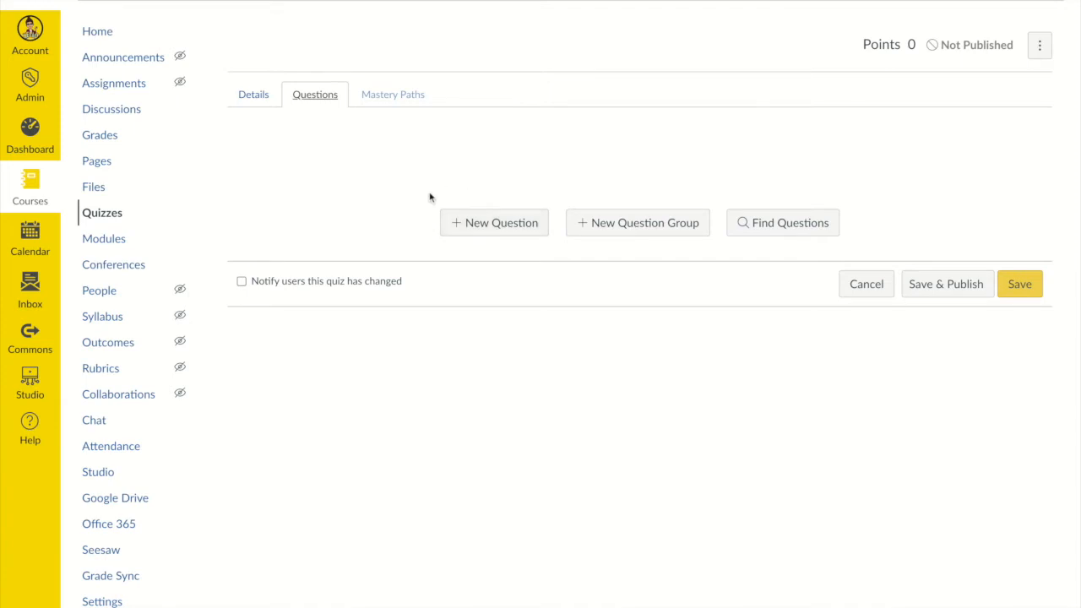
left_click(495, 226)
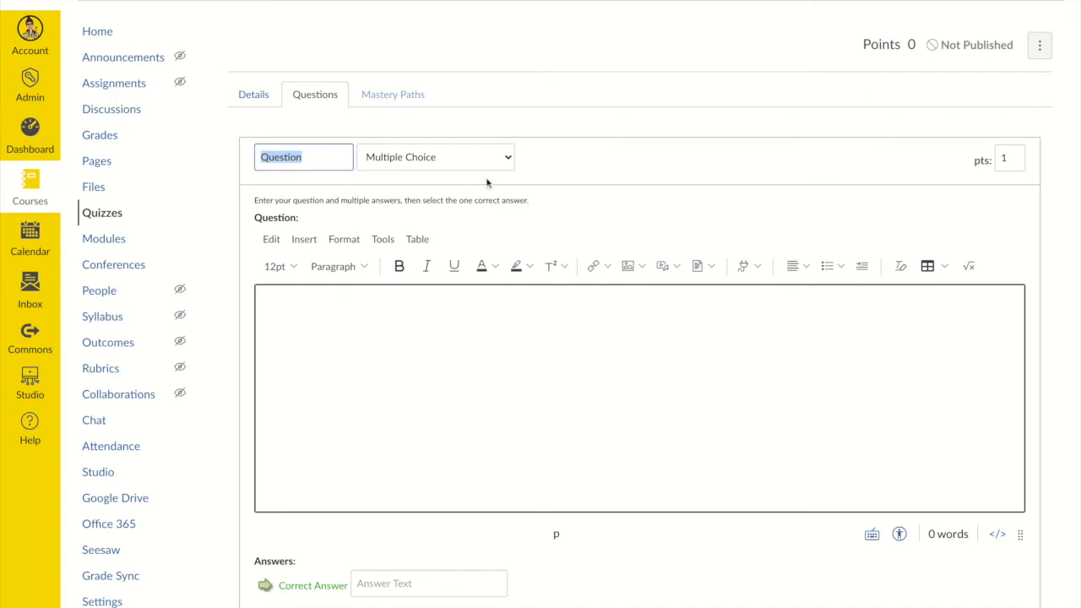
left_click(507, 161)
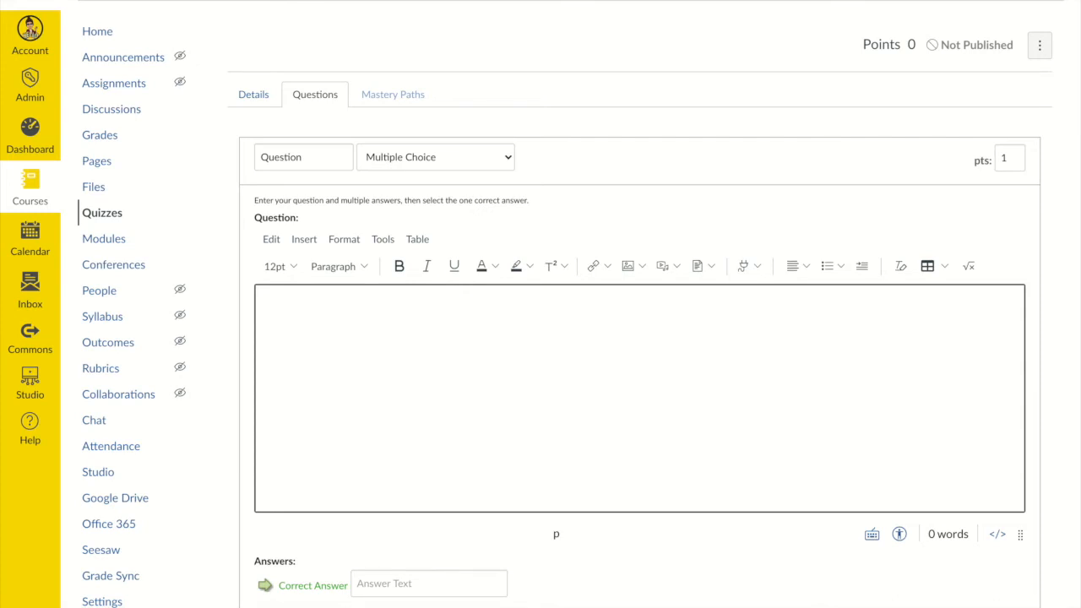
left_click(316, 160)
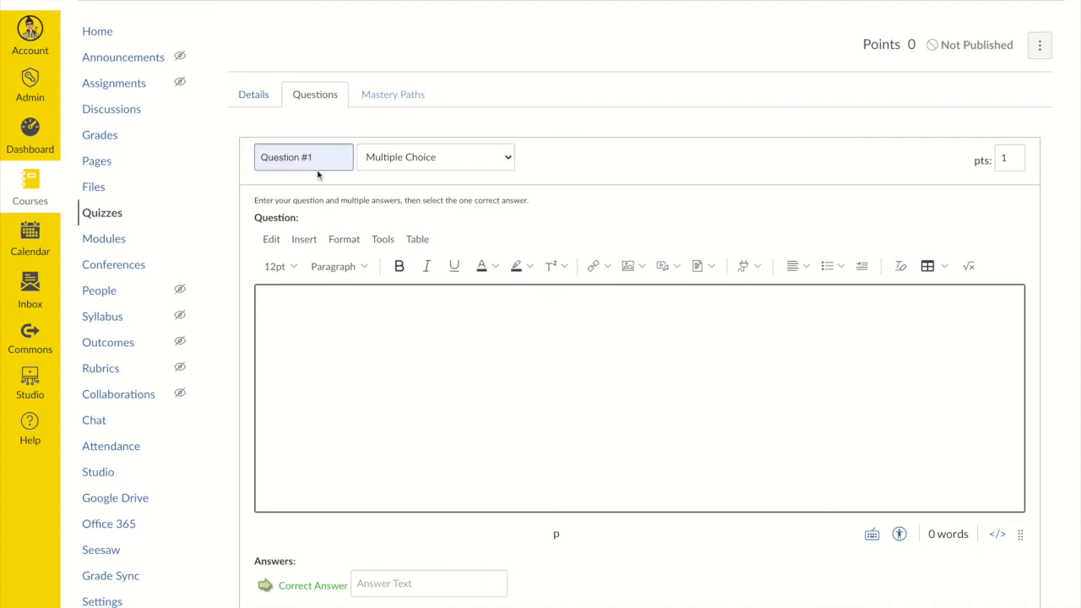
left_click(318, 175)
left_click(1010, 161)
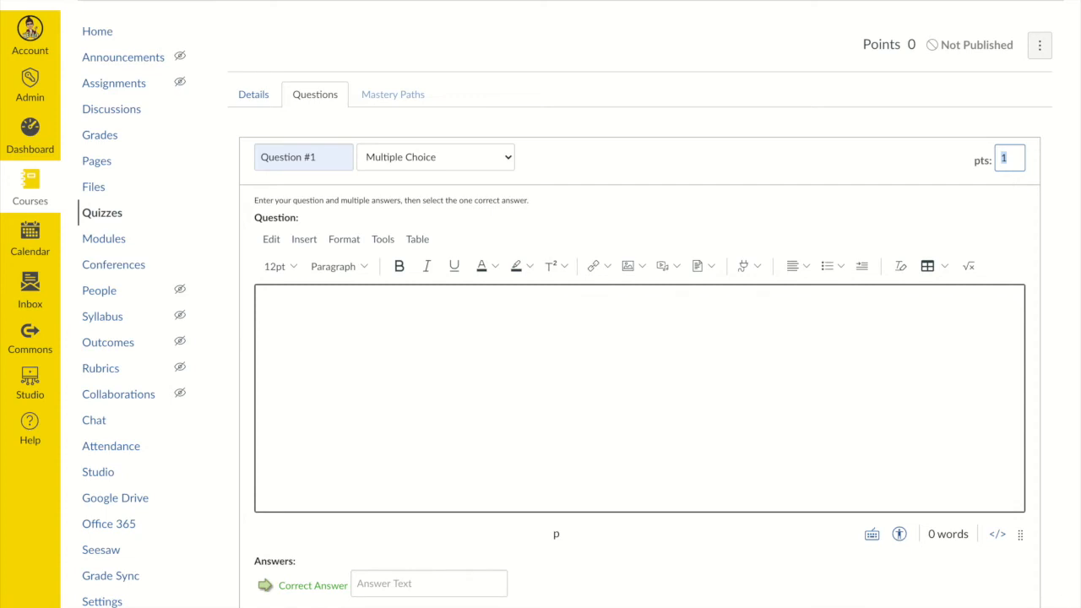
type("0")
Enter "Who is the president of the United States?" as the question text.
left_click(400, 323)
type("Ho")
key("BackSpace")
key("BackSpace")
type("Who")
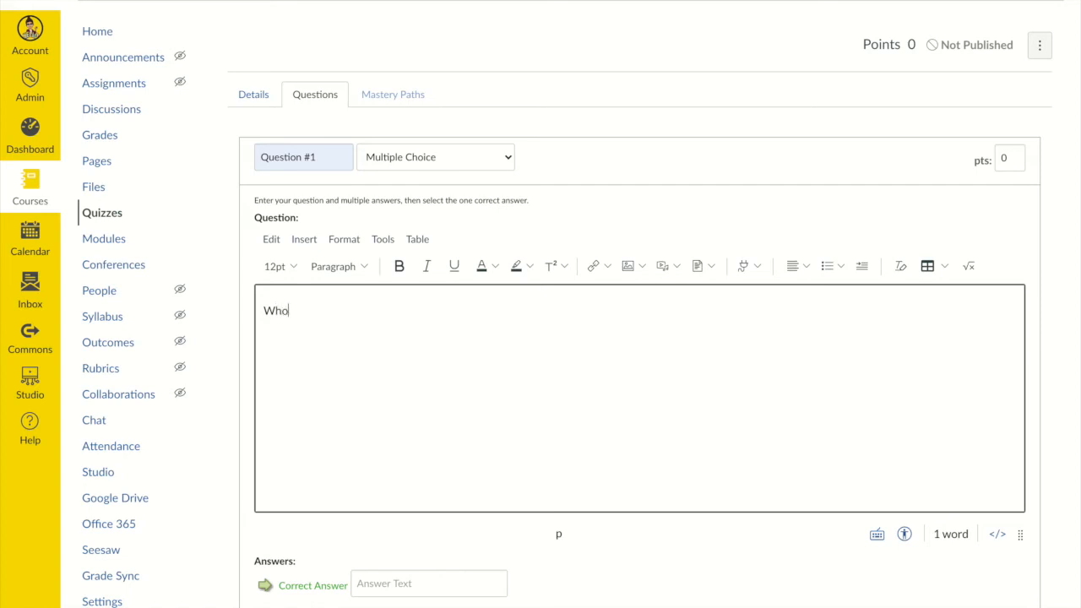
type(" is the president of the Uni")
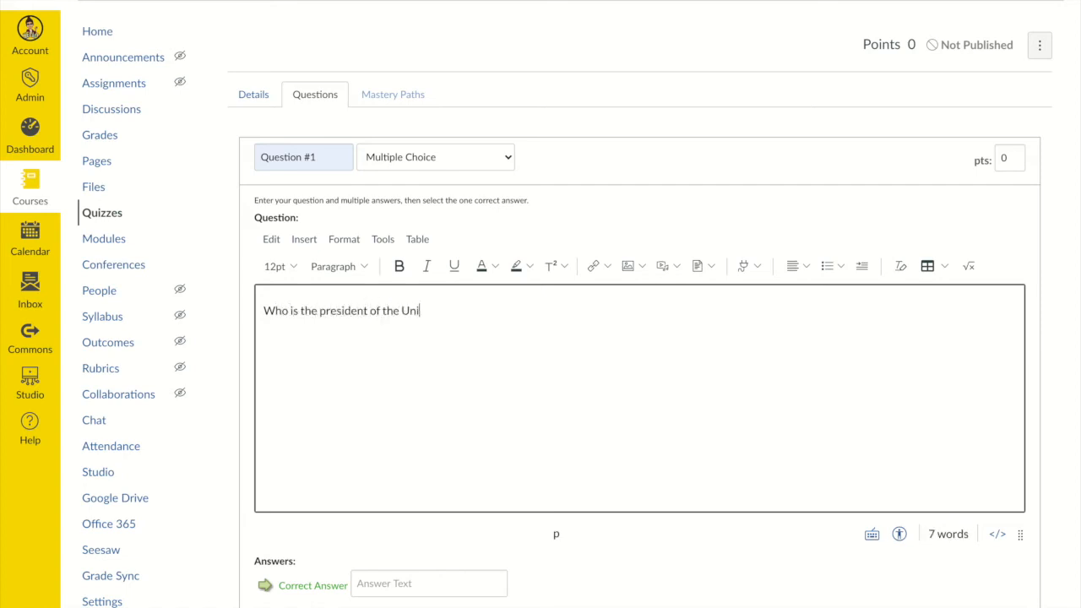
type("ted States?")
Check the question editor's options for inserting media.
scroll(678, 446, "down", 1)
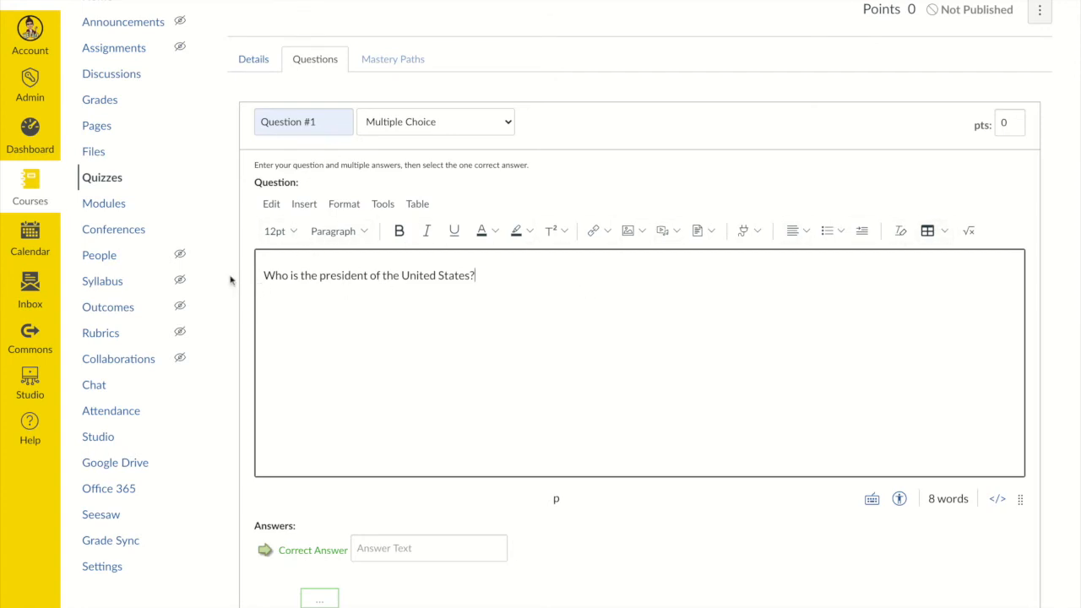
left_click(676, 233)
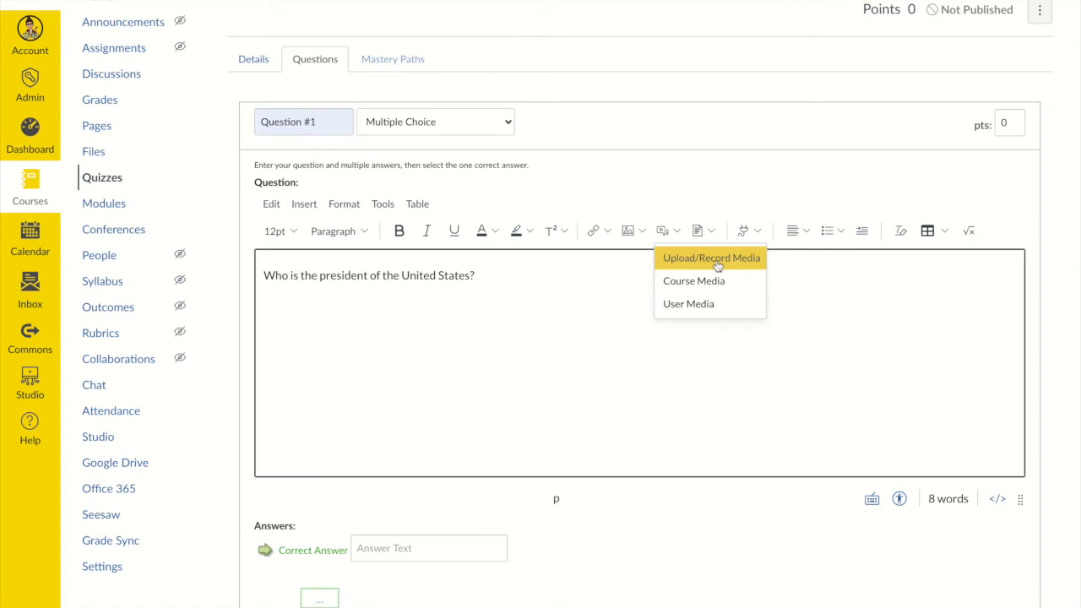
left_click(563, 287)
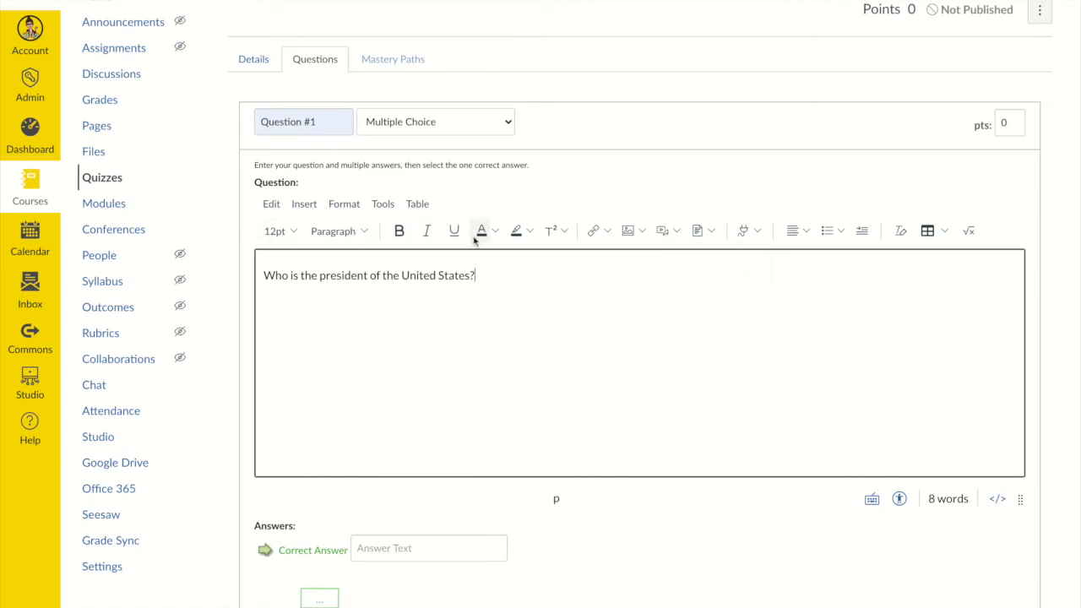
Enter "Barack Obama" as the question's first answer and "Donald Trump" as the second.
scroll(483, 314, "down", 2)
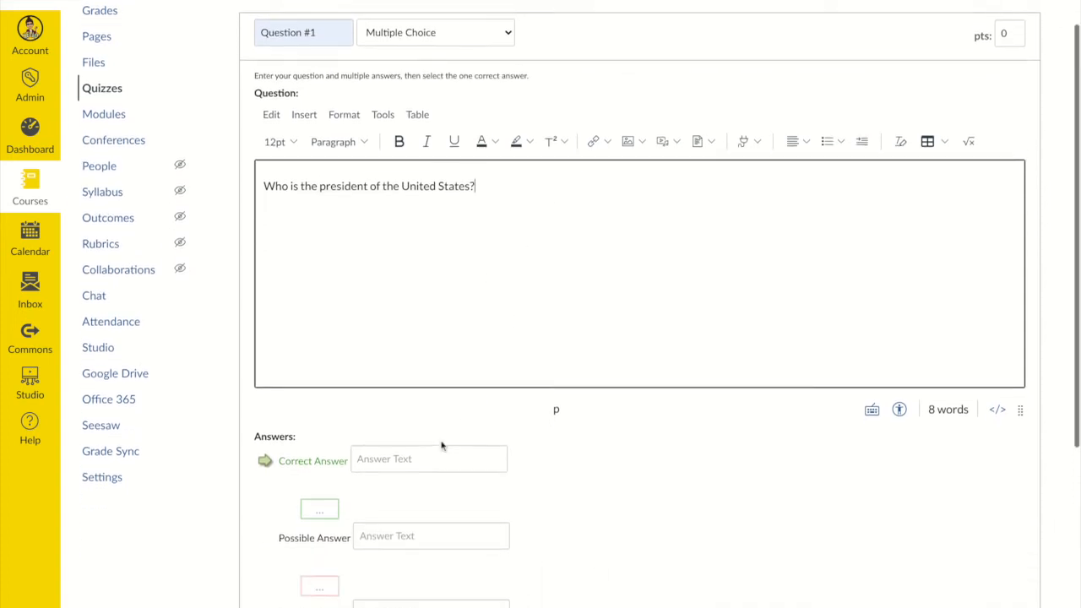
scroll(441, 446, "down", 5)
left_click(399, 273)
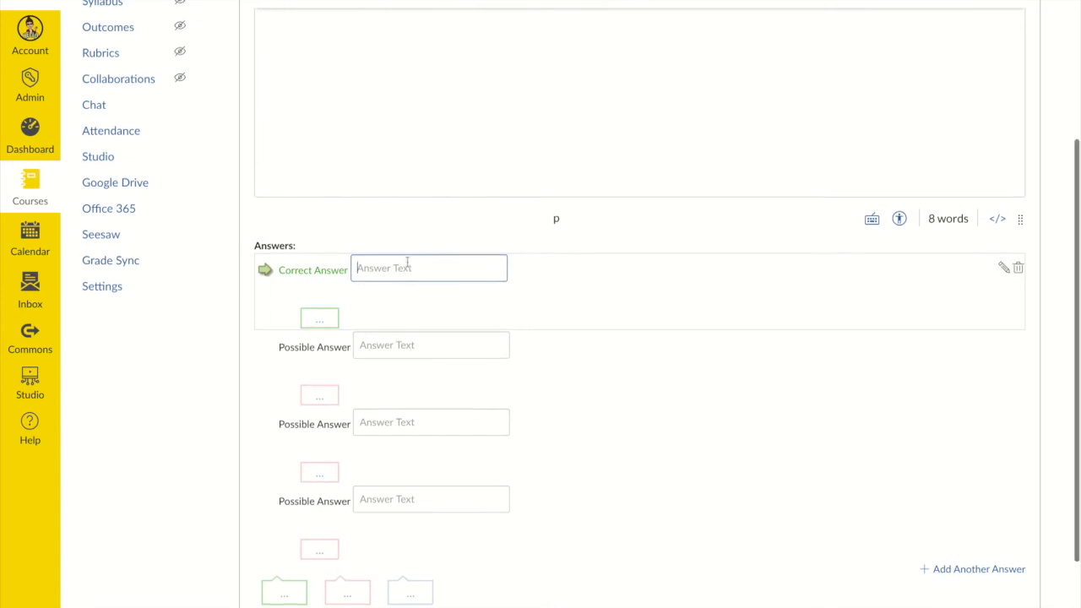
type("Bar")
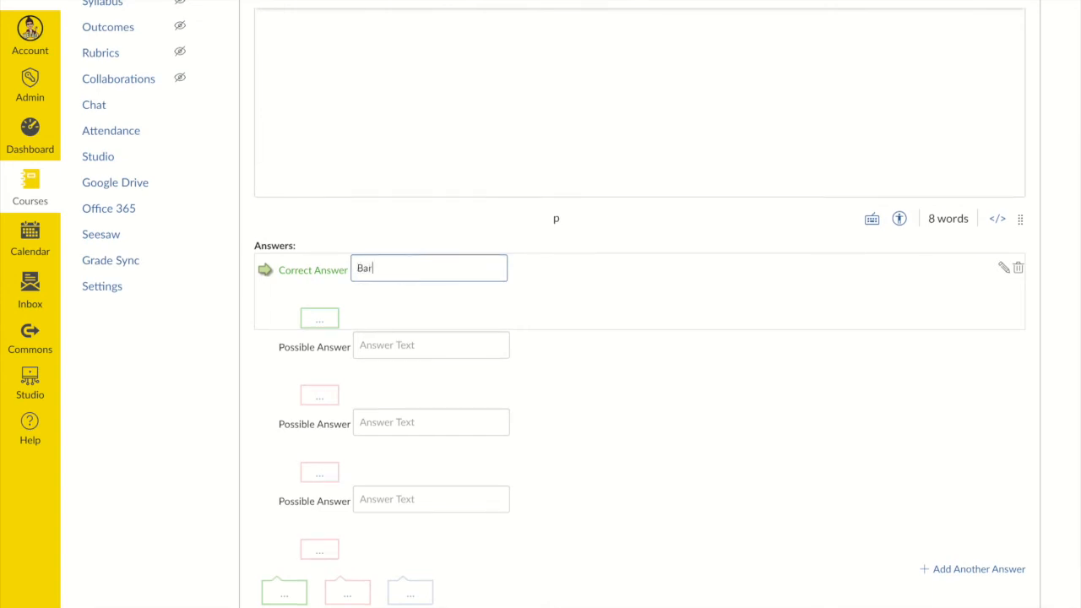
type("ack Obama")
key("Tab")
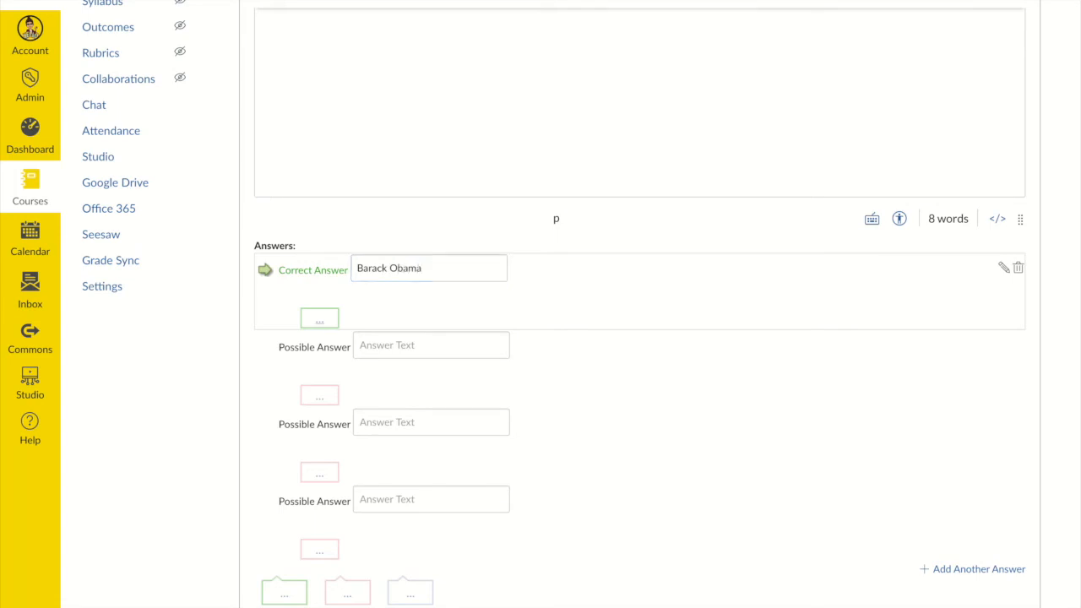
left_click(386, 350)
type("Donald Trump")
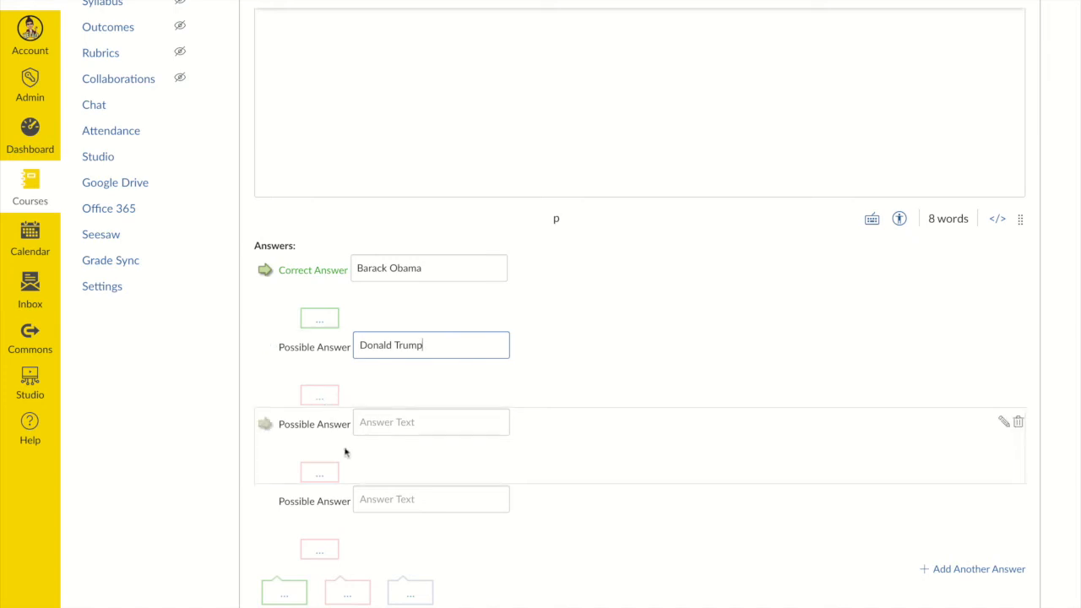
Fill the remaining two answers with "Mickey Mouse" and "Goofy", and mark "Donald Trump" as the correct answer.
scroll(406, 550, "down", 2)
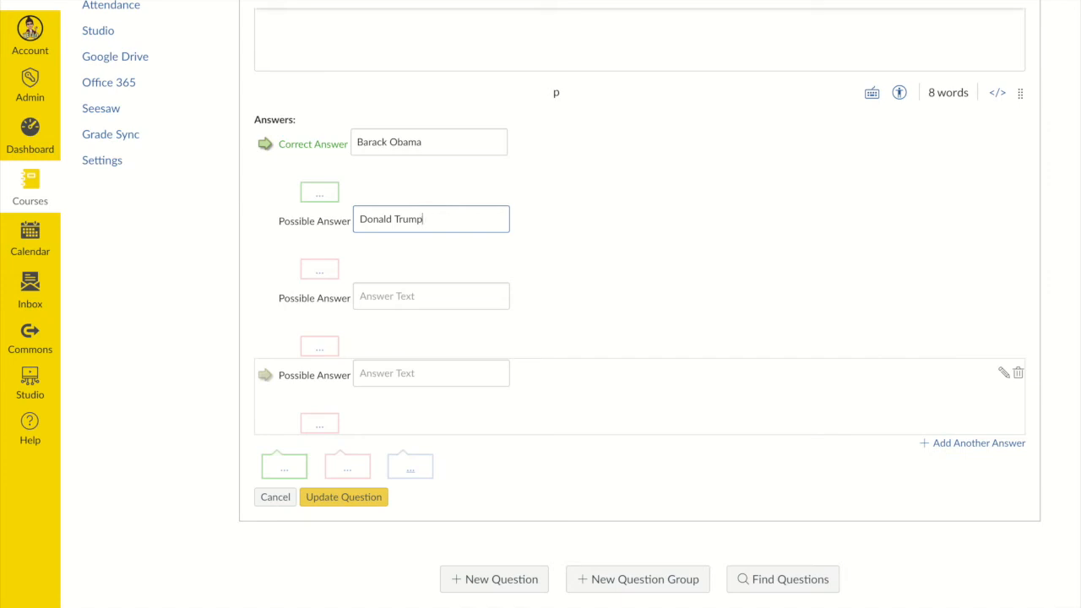
left_click(380, 297)
type("Mickey Mouse")
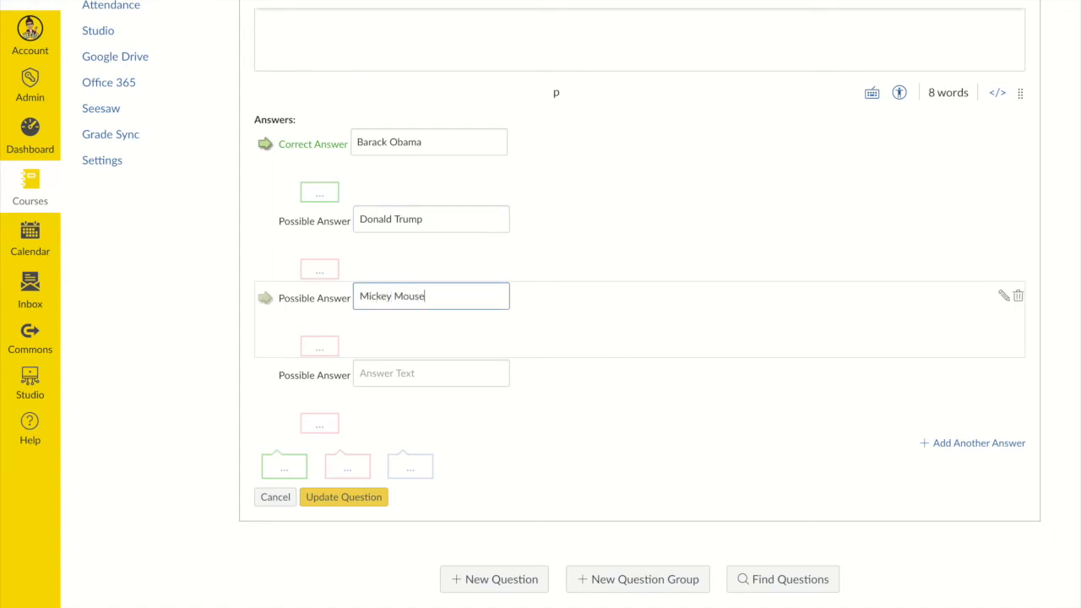
left_click(388, 373)
type("Goofy")
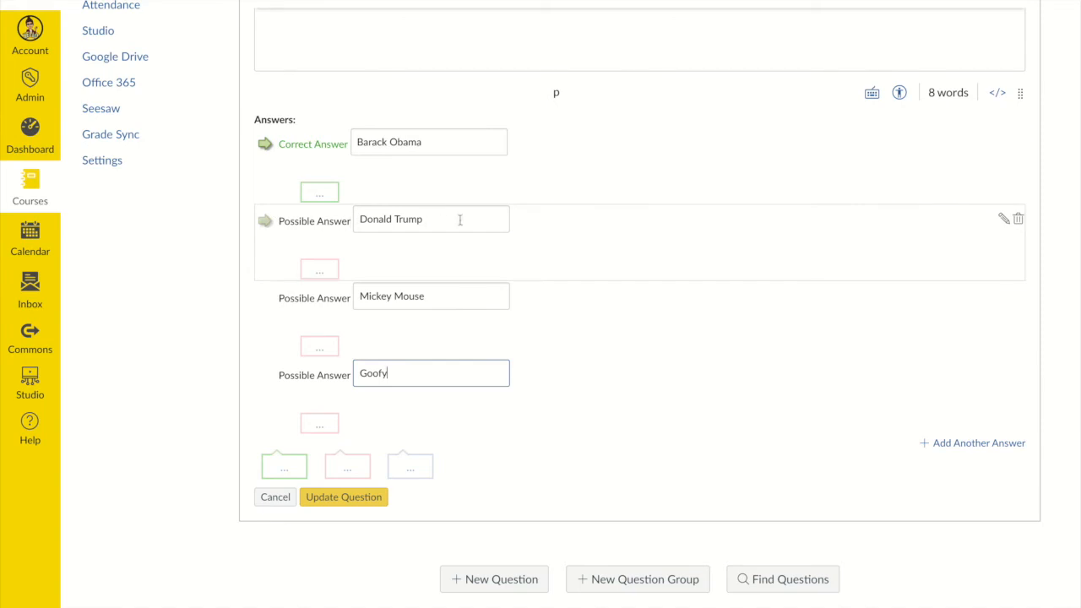
left_click(265, 221)
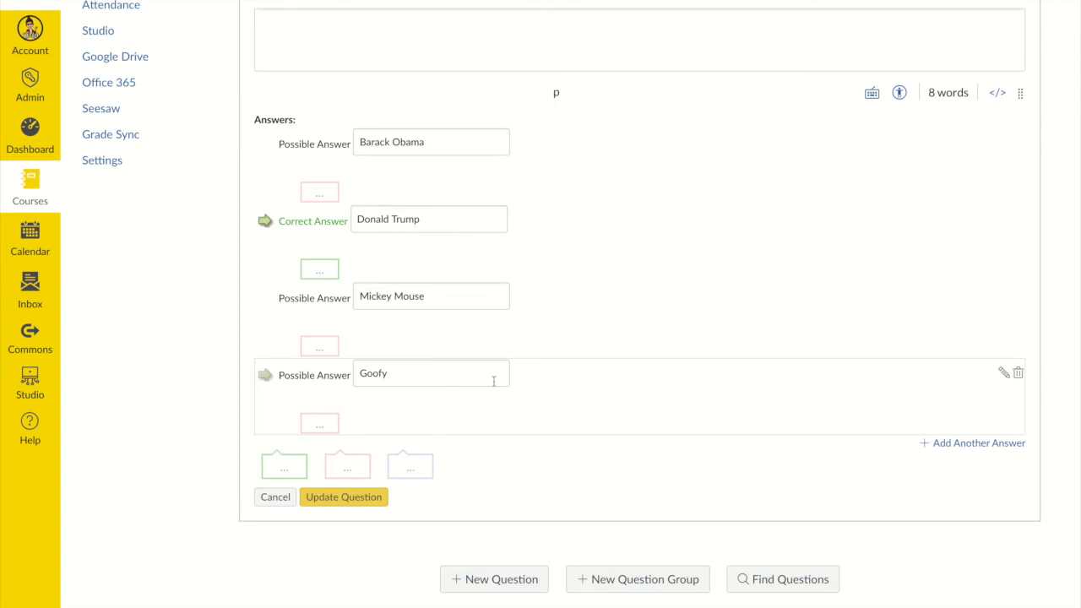
Open the "Goofy" answer in the rich content editor and review its formatting options.
left_click(1003, 375)
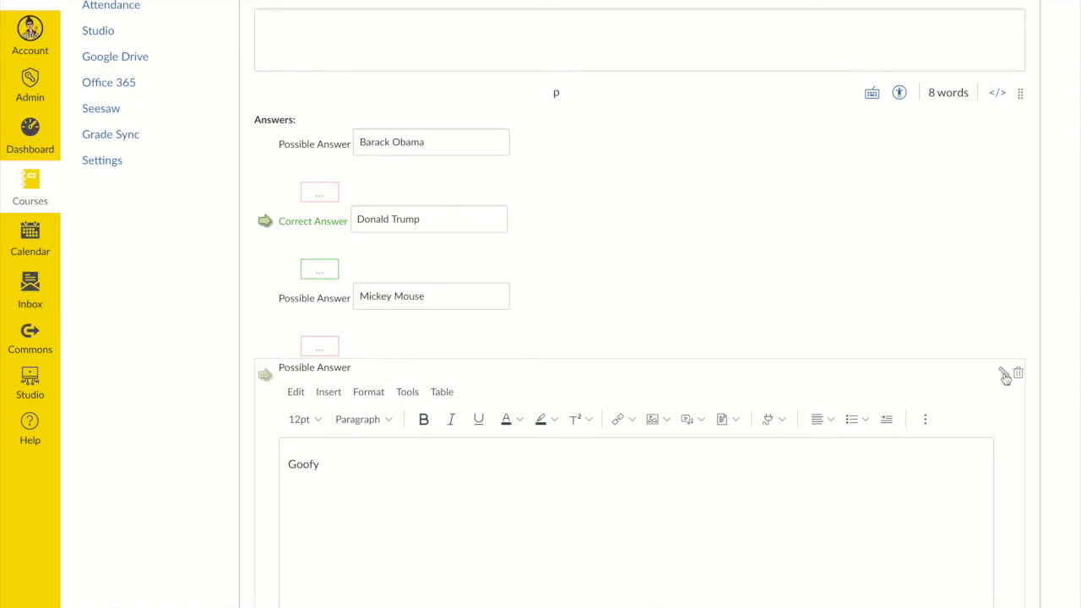
scroll(870, 391, "down", 2)
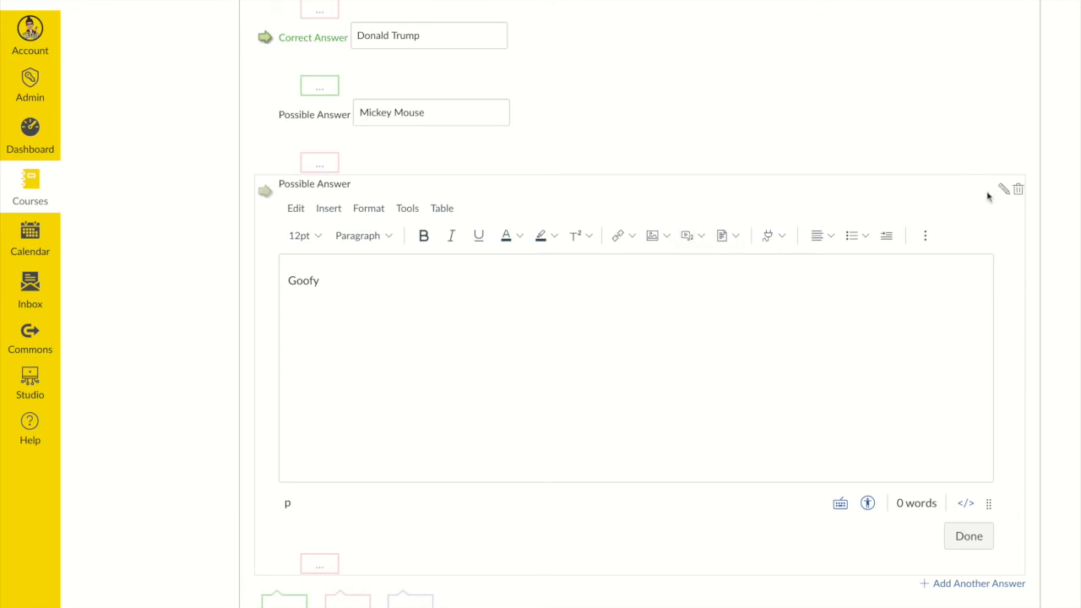
scroll(837, 193, "up", 2)
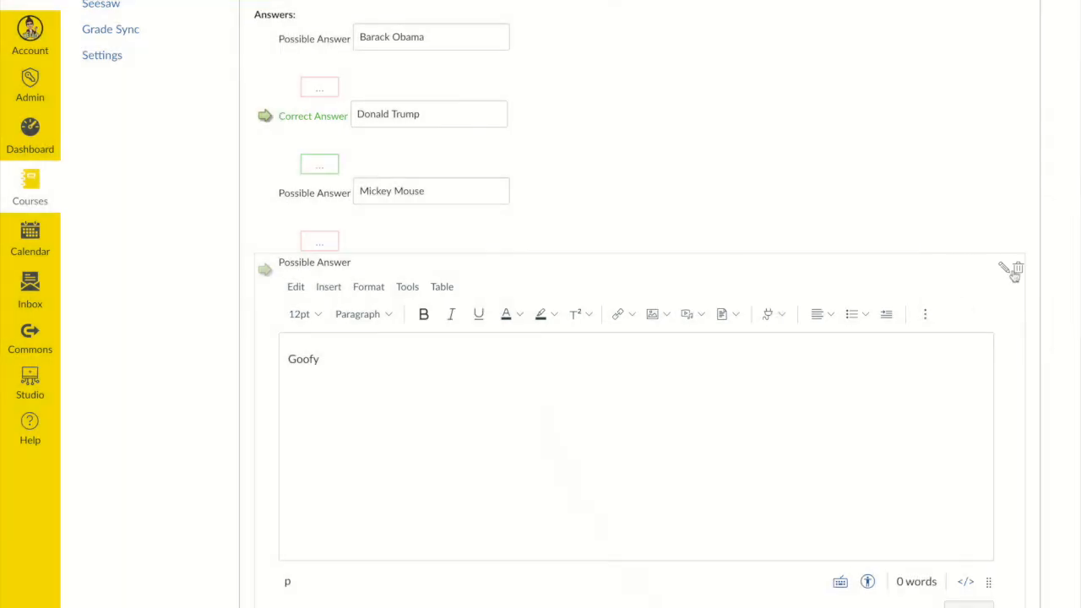
Delete the "Goofy" answer and update the question.
left_click(1016, 270)
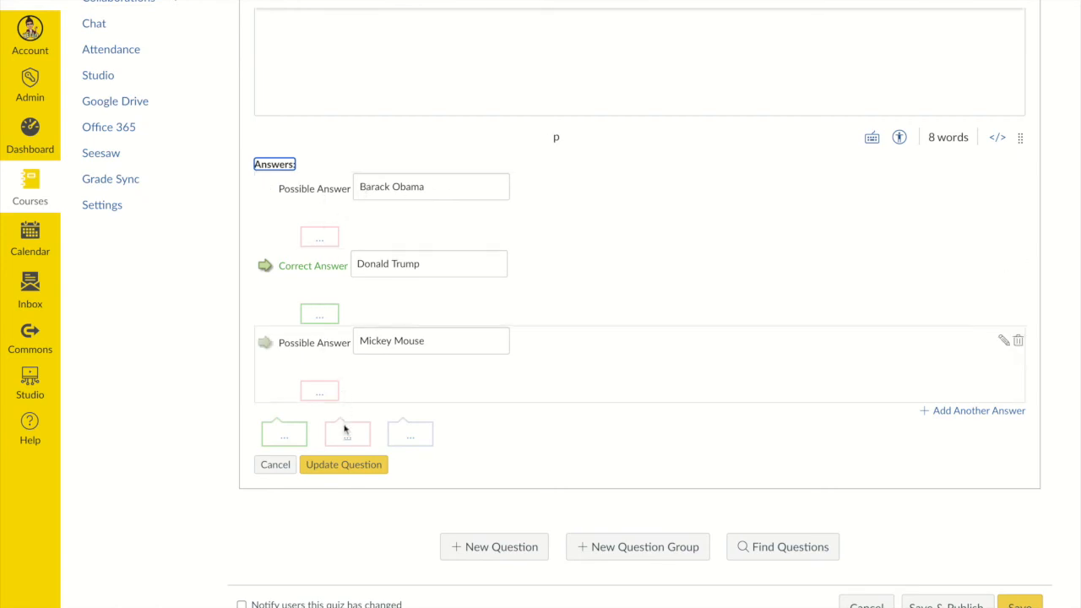
left_click(333, 469)
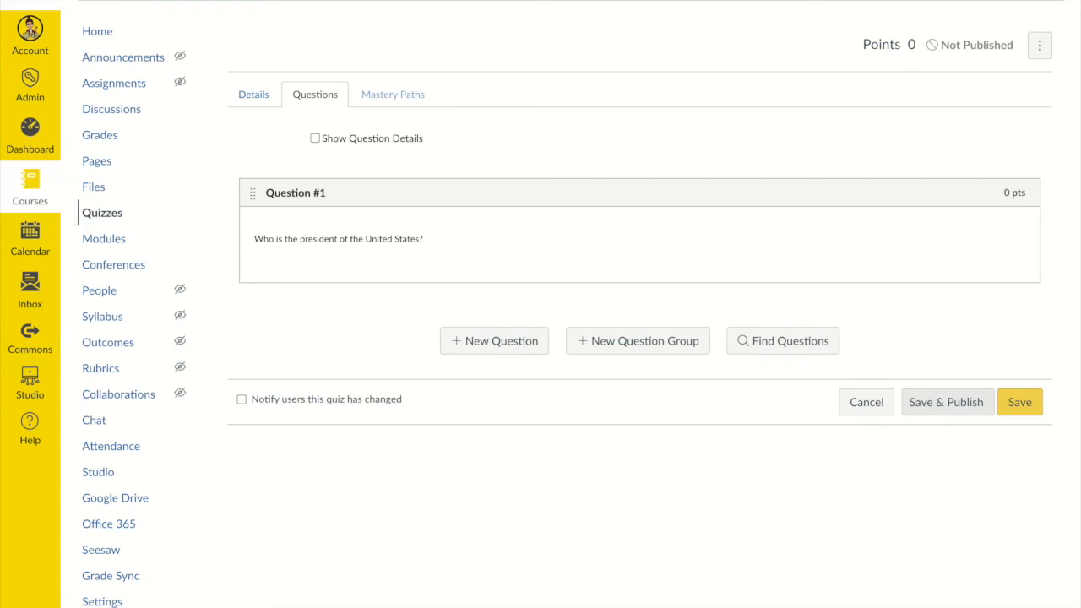
Save and publish the quiz, and look over its summary page.
left_click(943, 404)
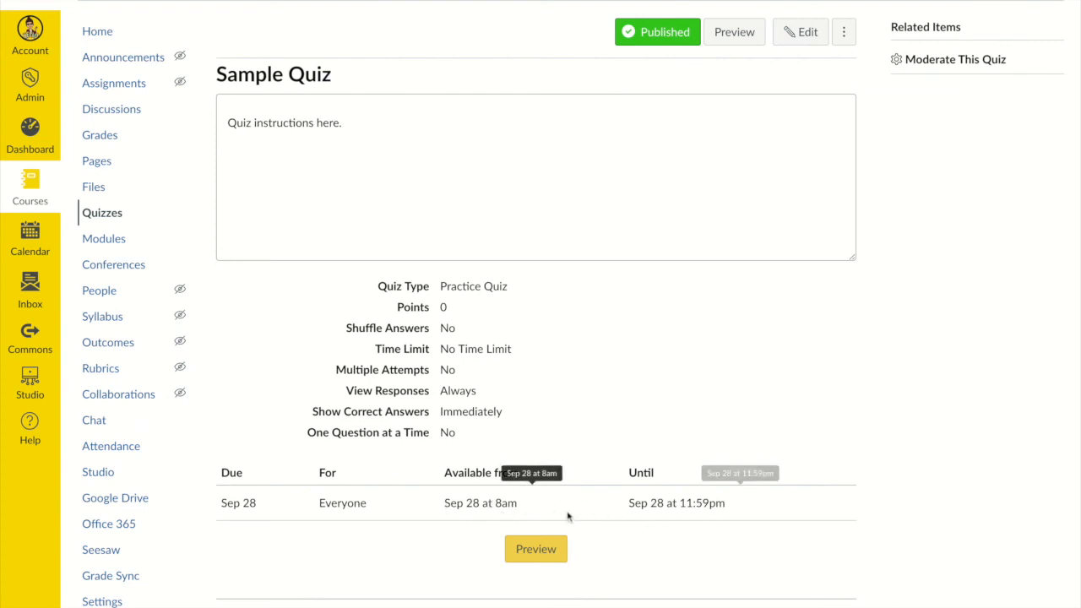
scroll(515, 508, "down", 1)
scroll(515, 508, "up", 1)
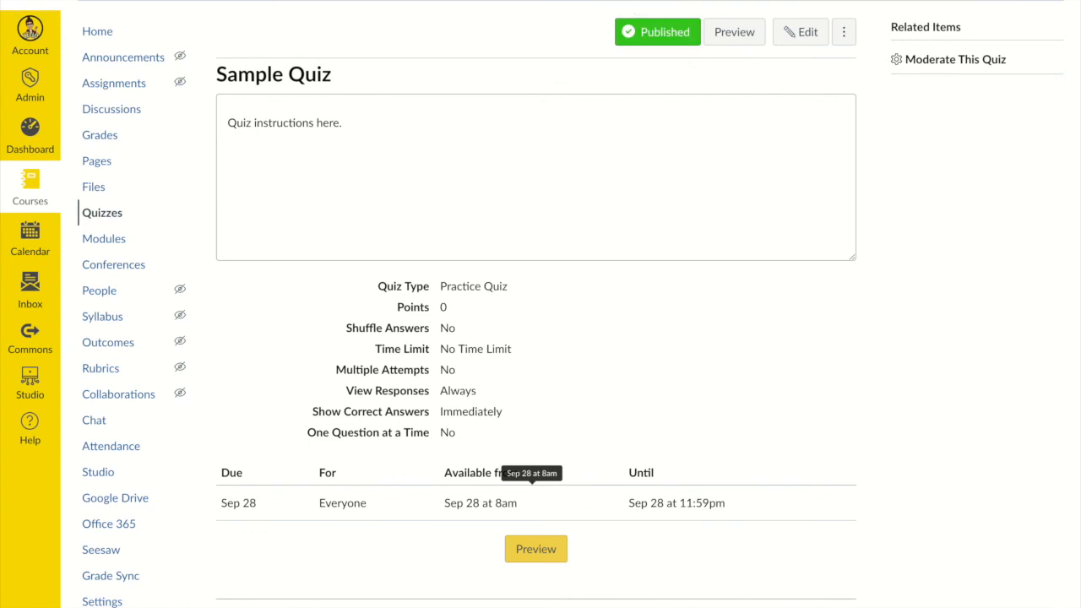
Preview the published quiz with its instructions and question.
left_click(737, 37)
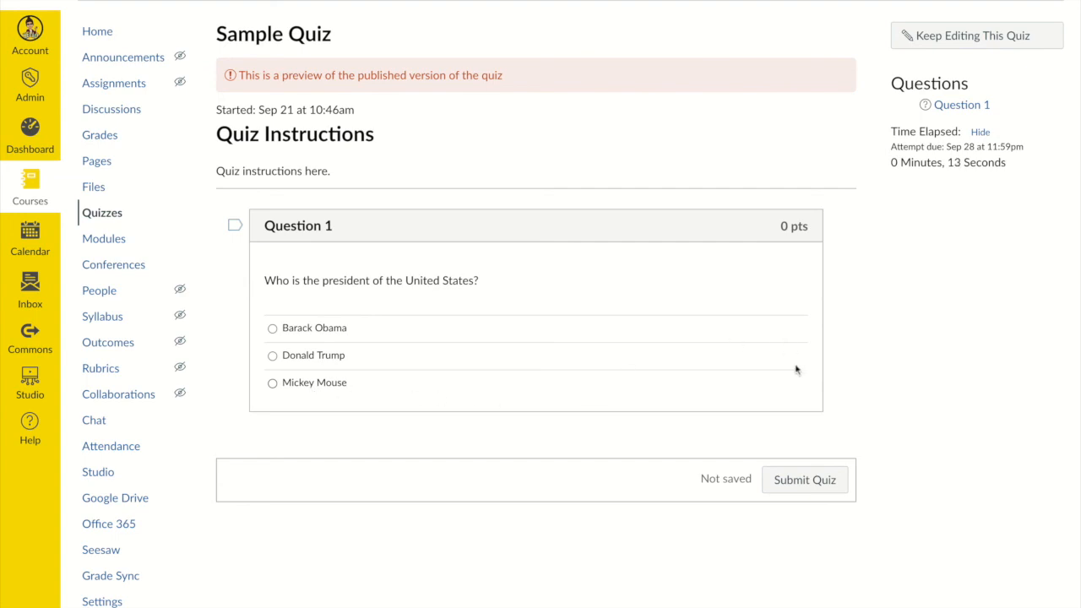
left_click(806, 482)
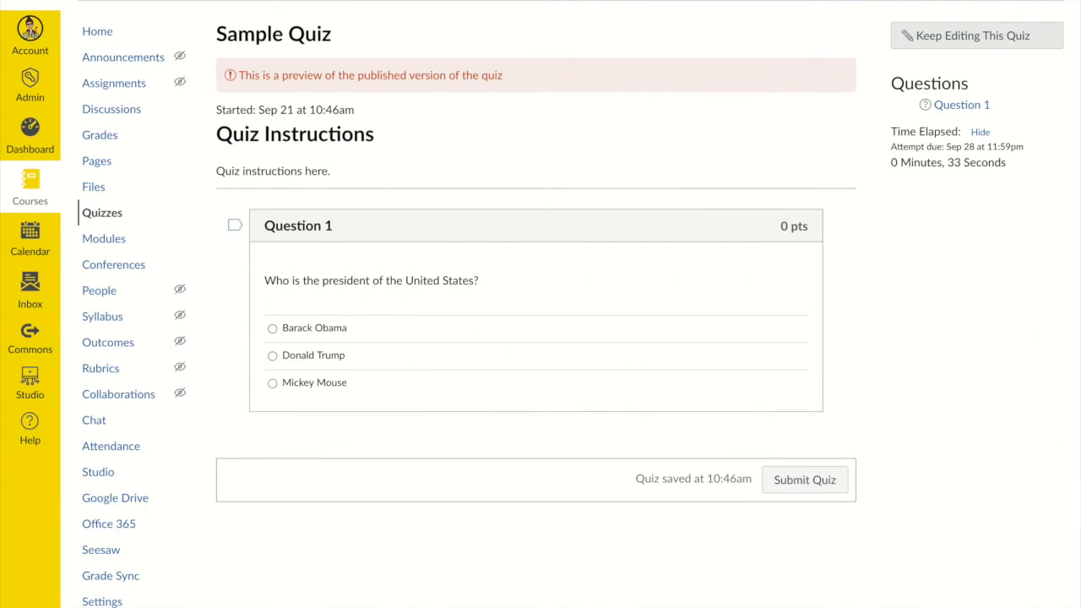
Return to editing the quiz, reopen Question #1 and review its text, points and answers.
left_click(976, 35)
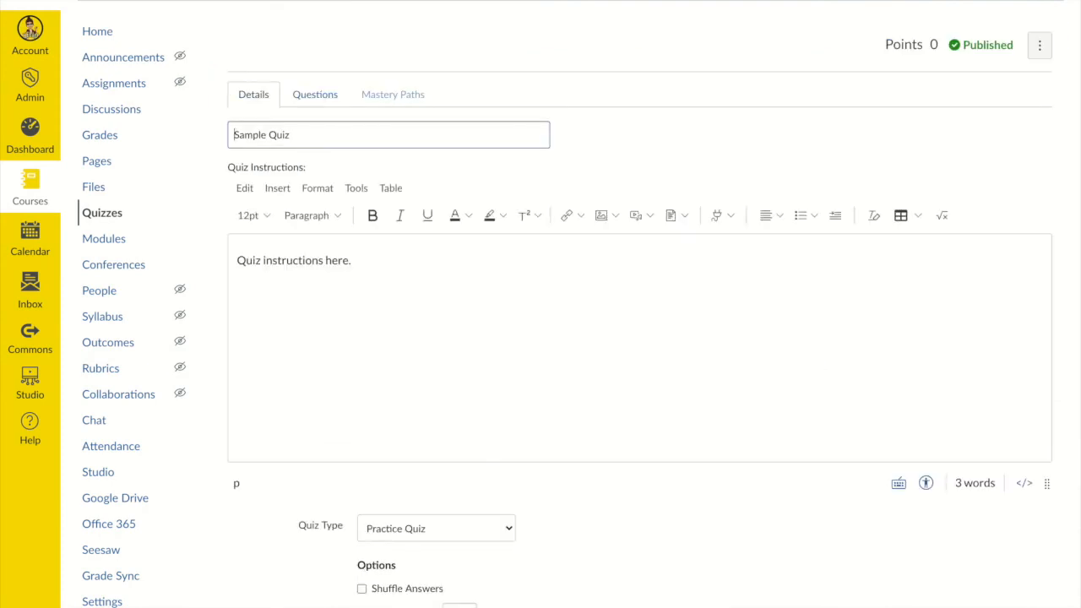
left_click(302, 98)
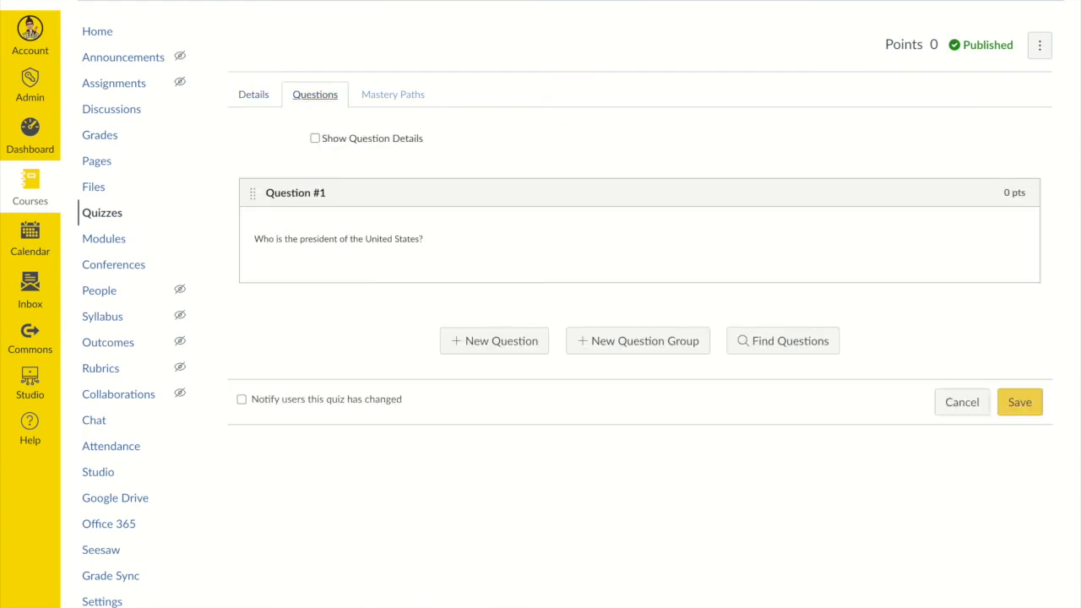
mouse_move(977, 229)
left_click(1013, 223)
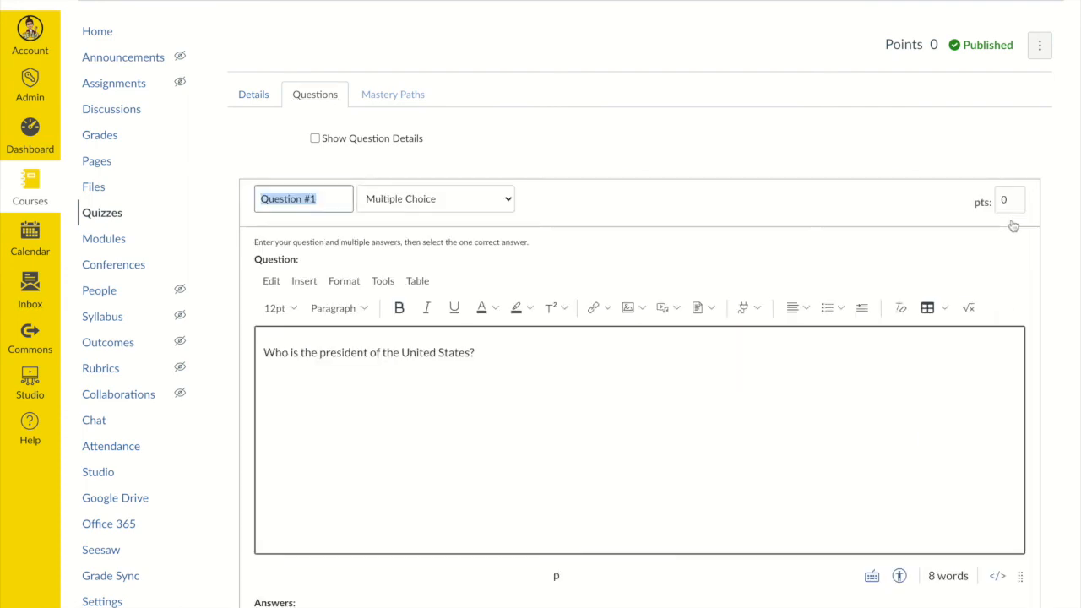
scroll(470, 409, "down", 5)
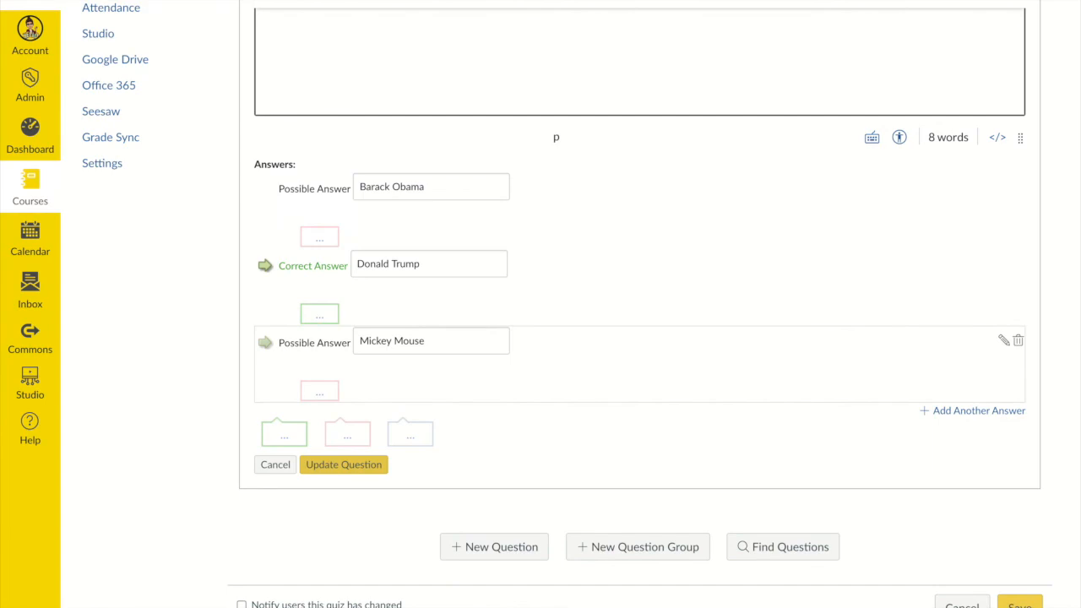
scroll(566, 248, "up", 3)
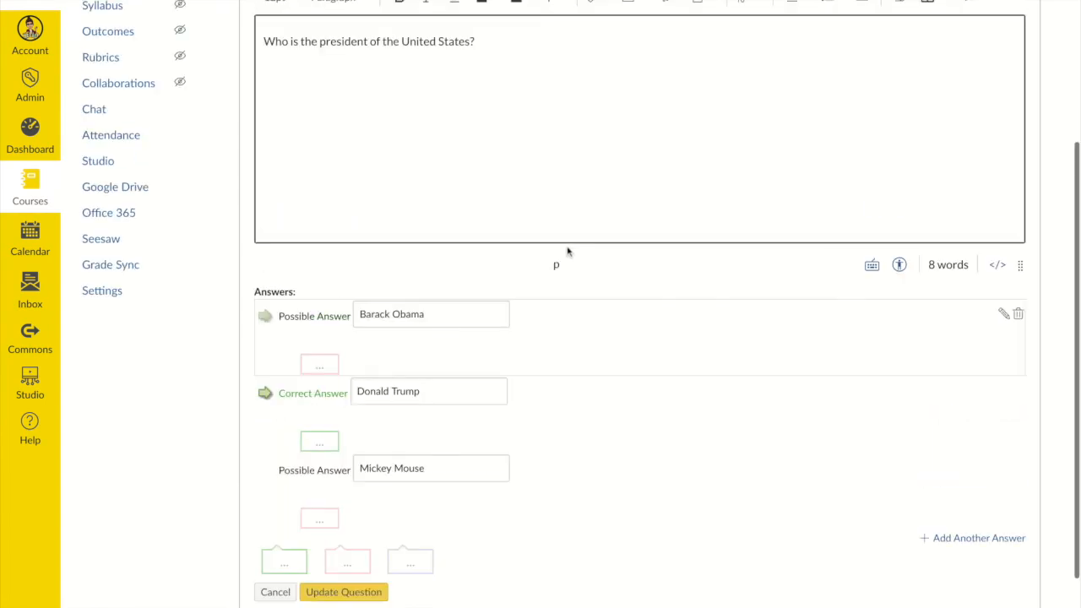
scroll(567, 248, "up", 3)
scroll(567, 248, "down", 5)
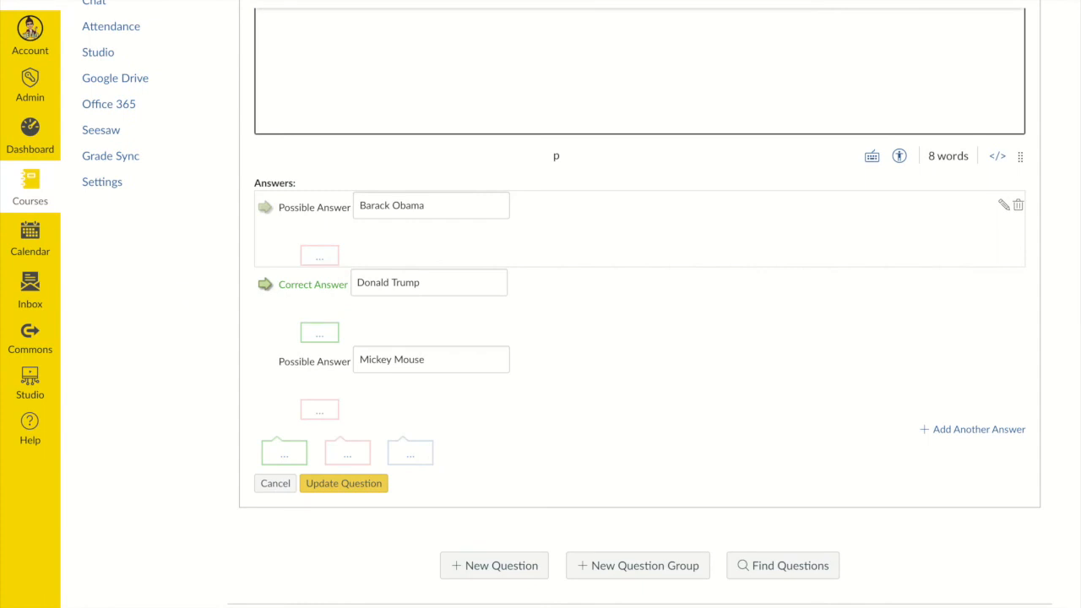